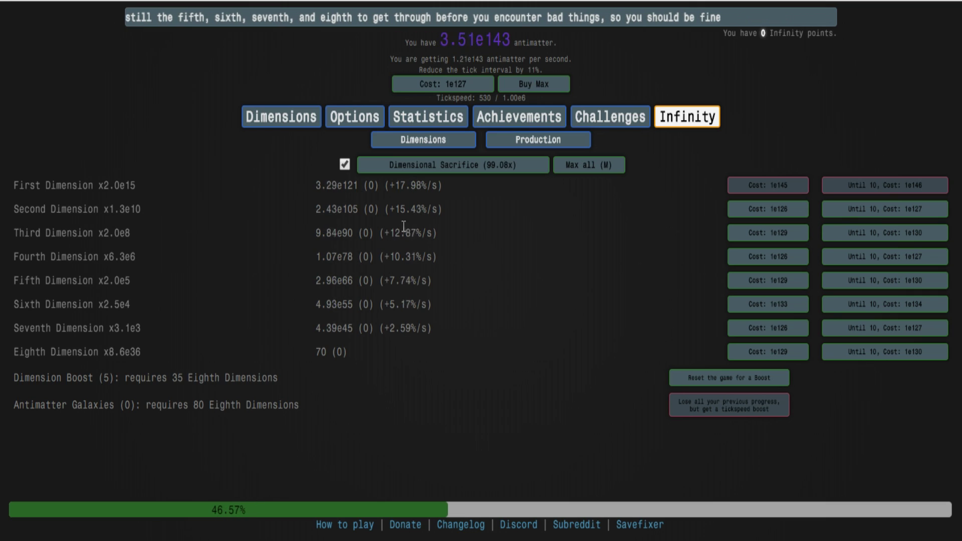
Alternate Dimensional Sacrifice and Max all until antimatter hits infinity and the Big Crunch appears.
left_click(508, 172)
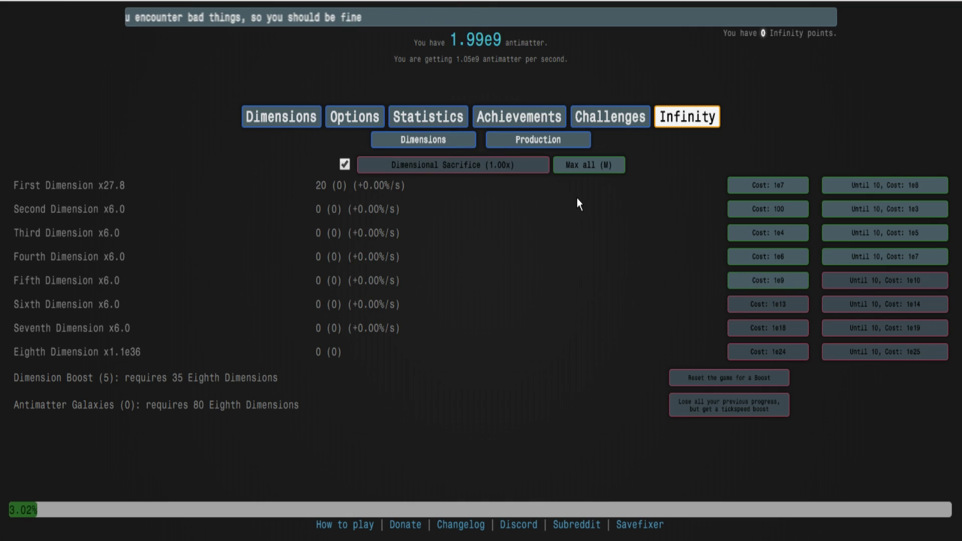
key("m")
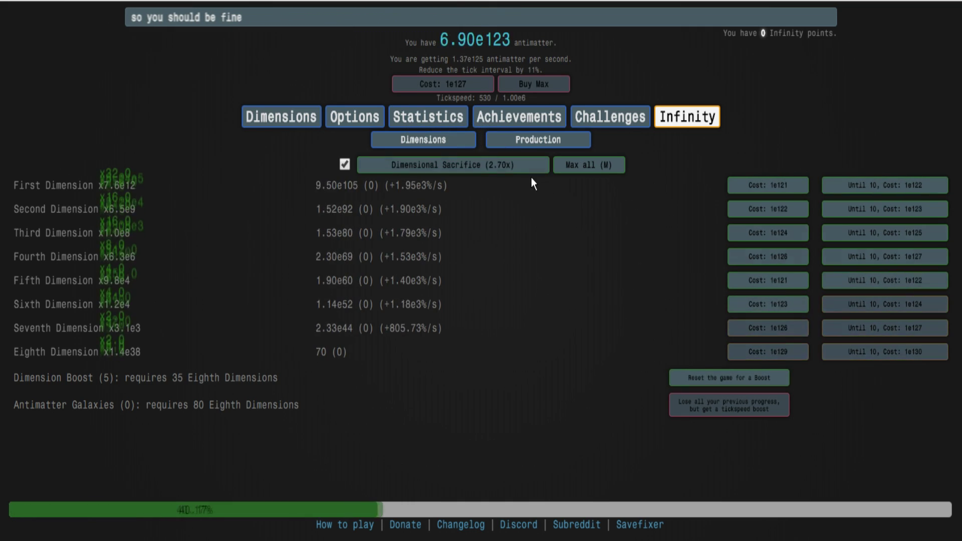
key("m")
left_click(532, 174)
key("m")
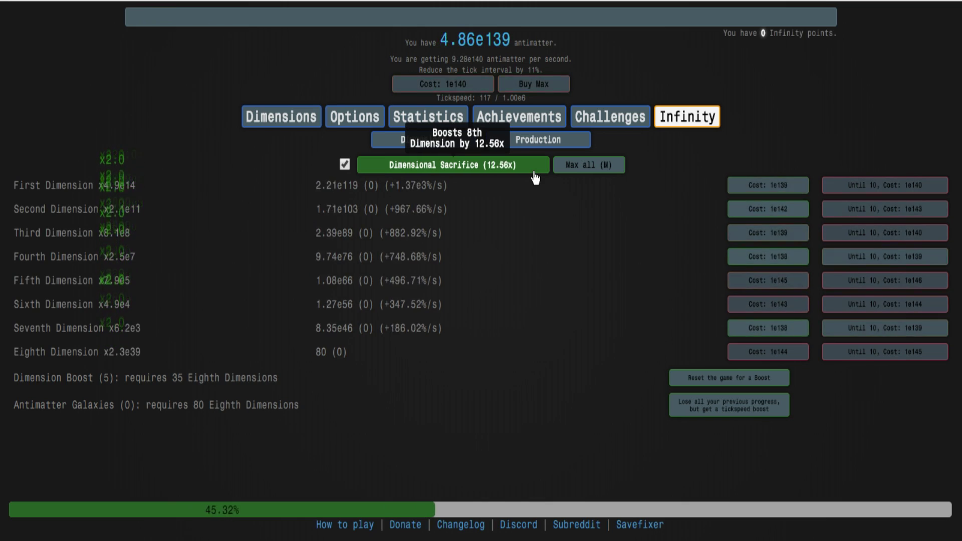
left_click(532, 171)
key("m")
left_click(518, 167)
key("m")
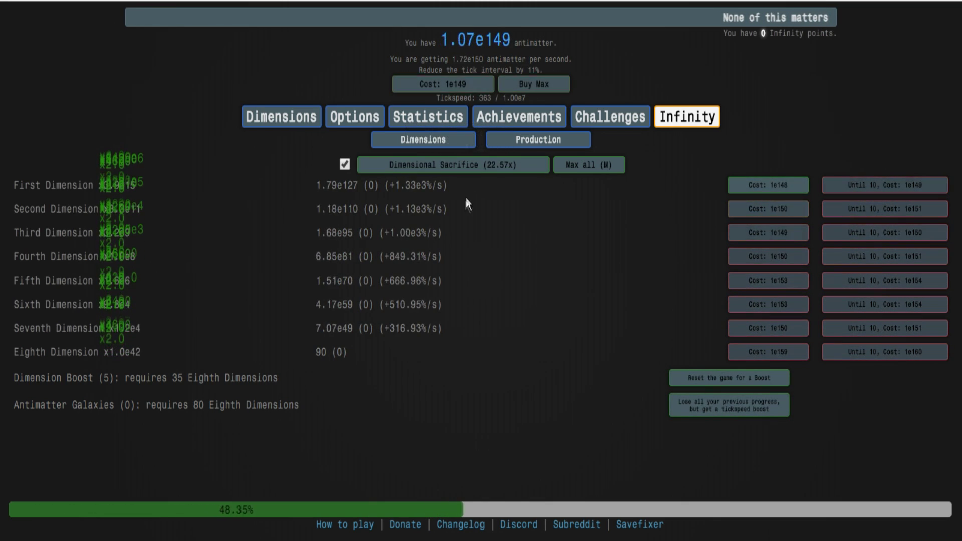
left_click(526, 167)
key("m")
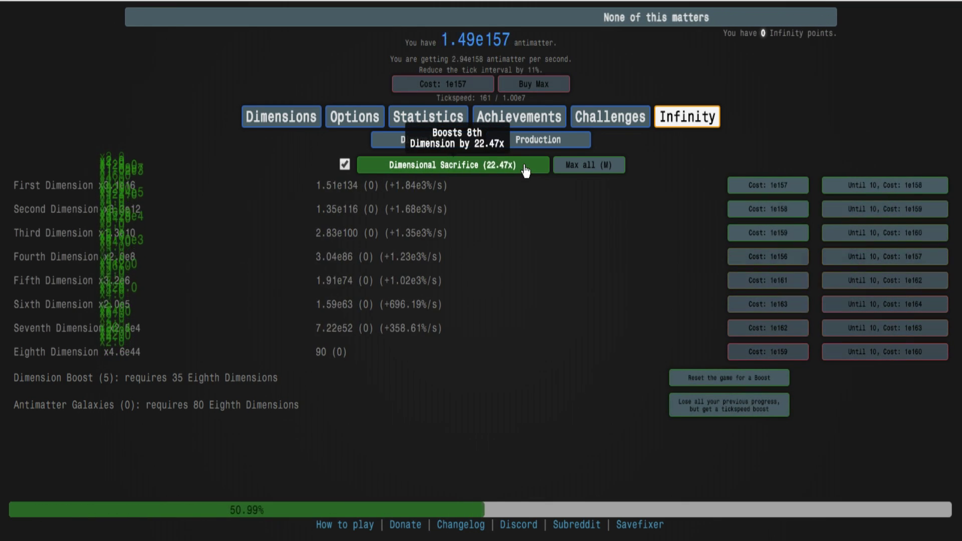
left_click(524, 167)
key("m")
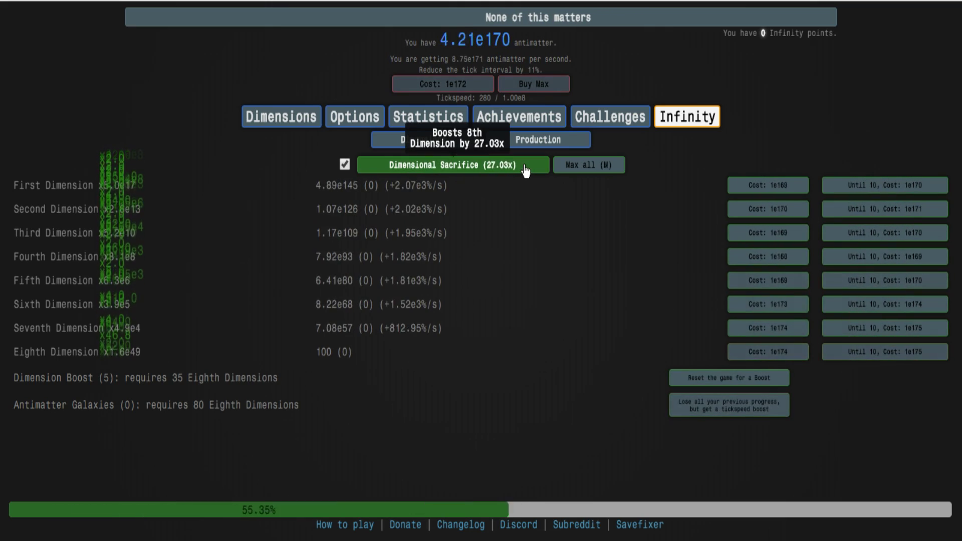
left_click(524, 166)
key("m")
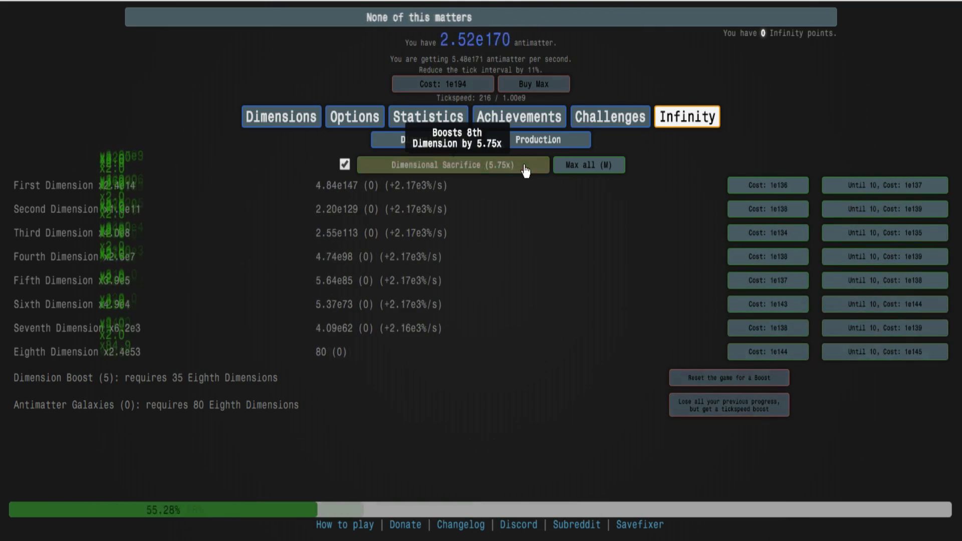
left_click(523, 167)
key("m")
left_click(524, 167)
key("m")
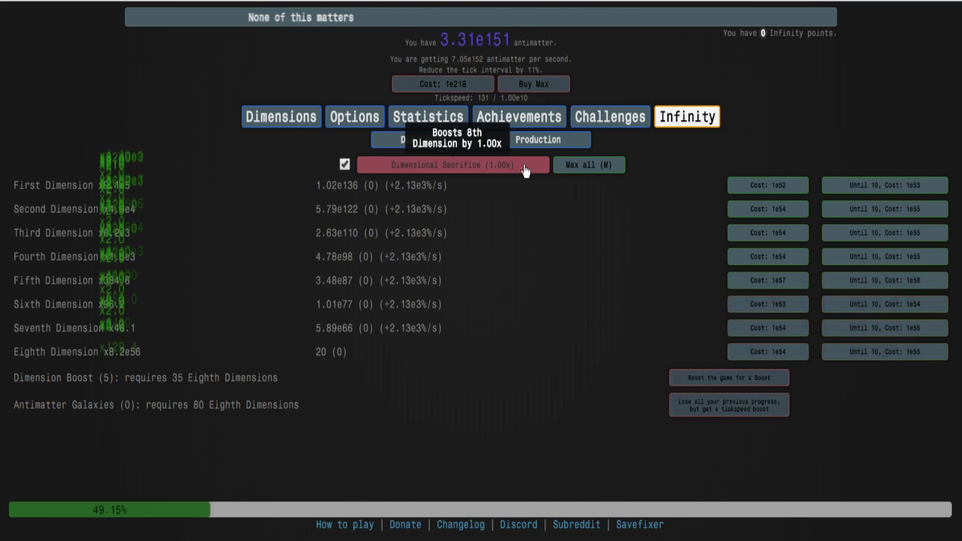
key("m")
left_click(524, 167)
key("m")
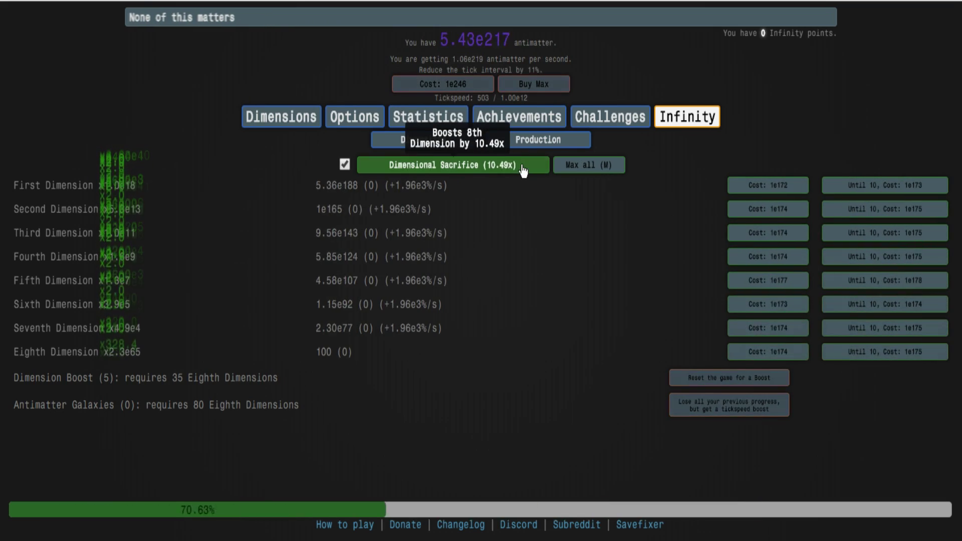
key("m")
left_click(524, 167)
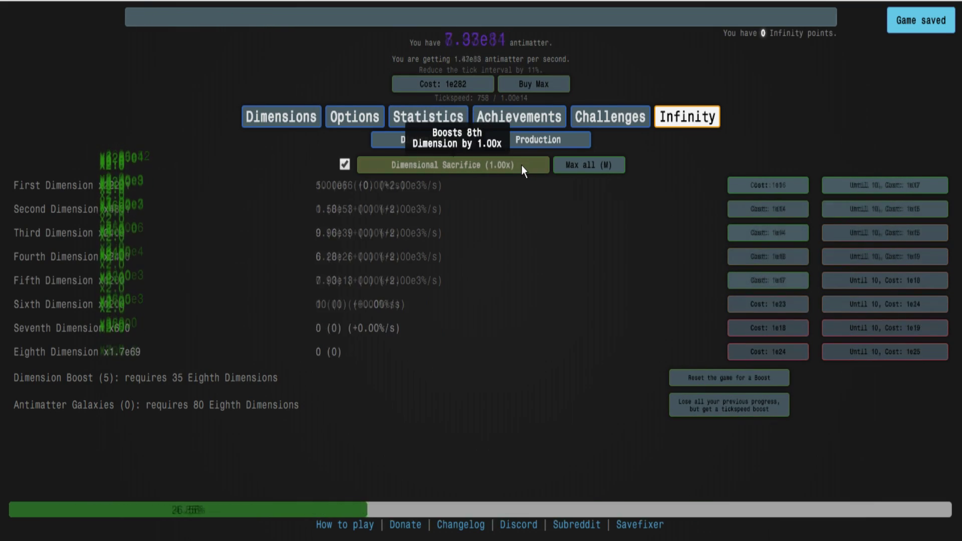
key("m")
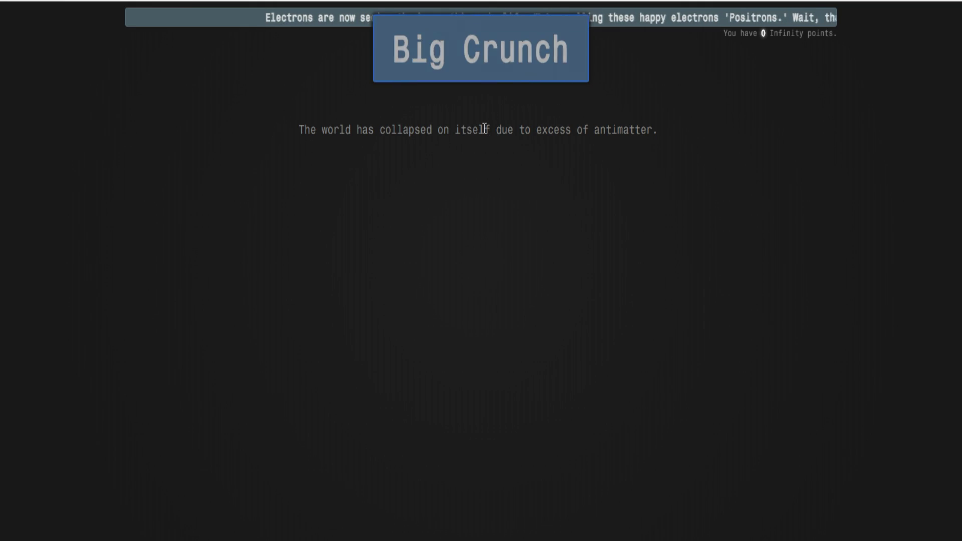
Perform the Big Crunch to collect 1 Infinity point and restart the run.
left_click(496, 47)
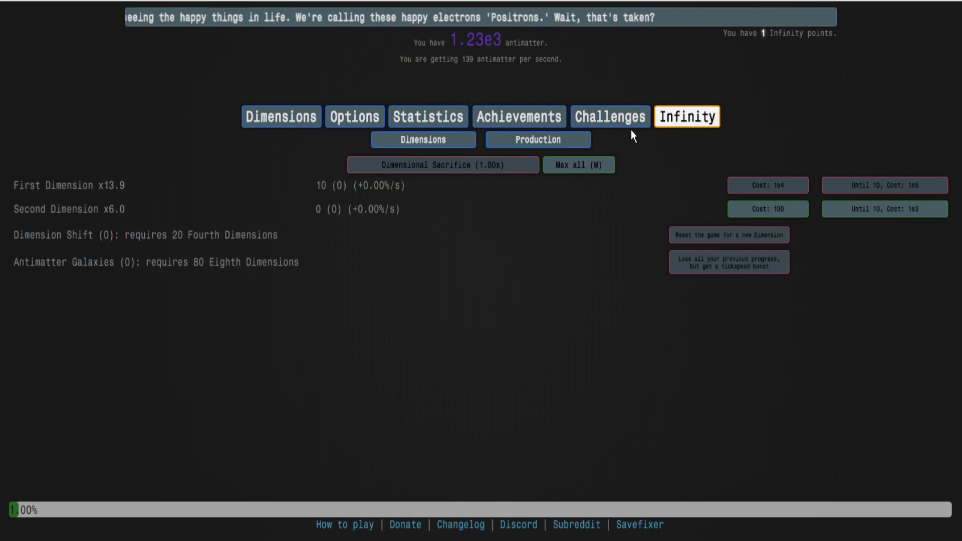
Spend the Infinity point on the 10-dimension multiplier upgrade and enable the 8th Dimension autobuyer.
left_click(637, 115)
scroll(597, 304, "down", 3)
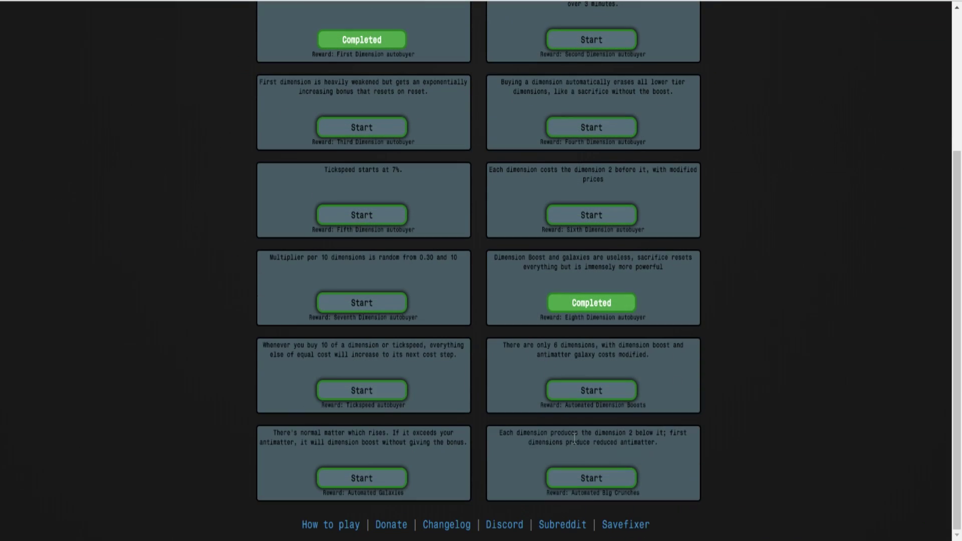
scroll(713, 255, "up", 3)
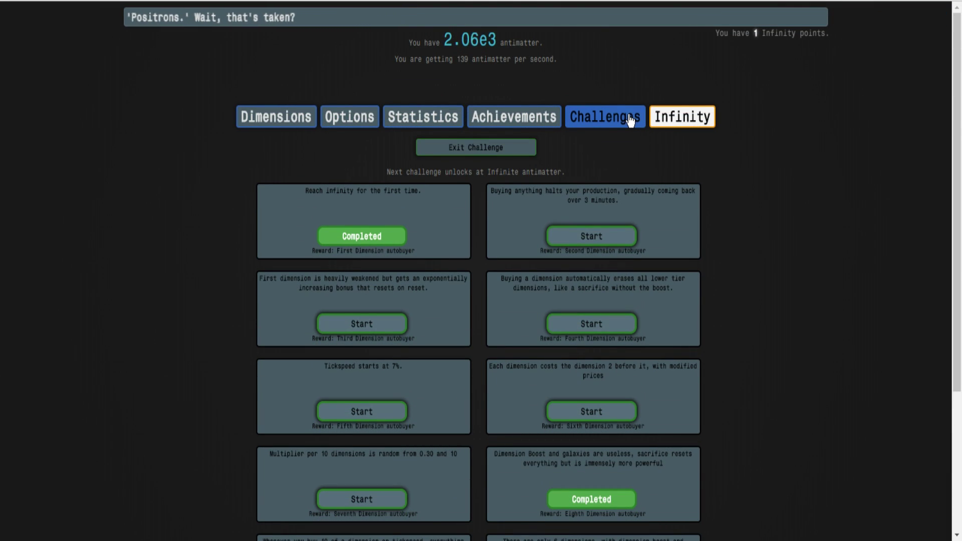
left_click(679, 119)
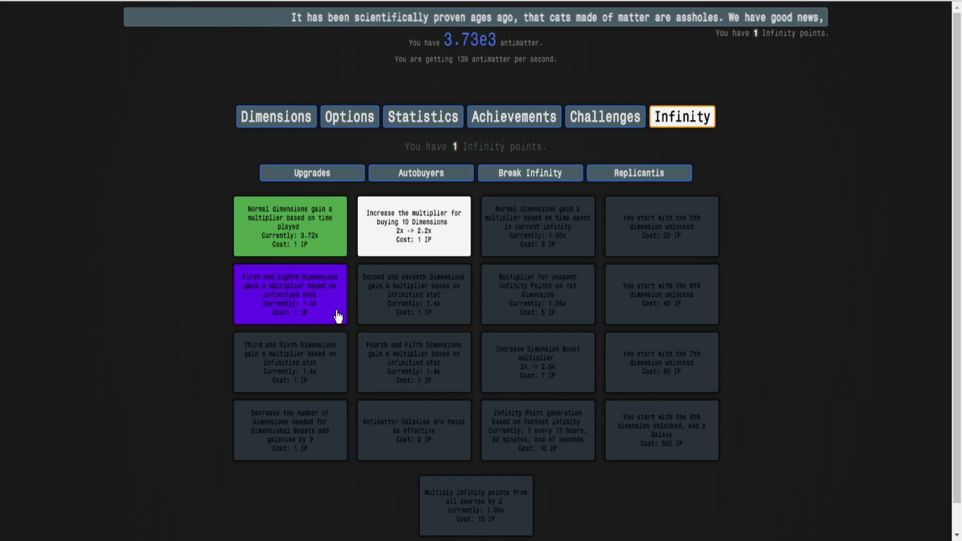
left_click(418, 241)
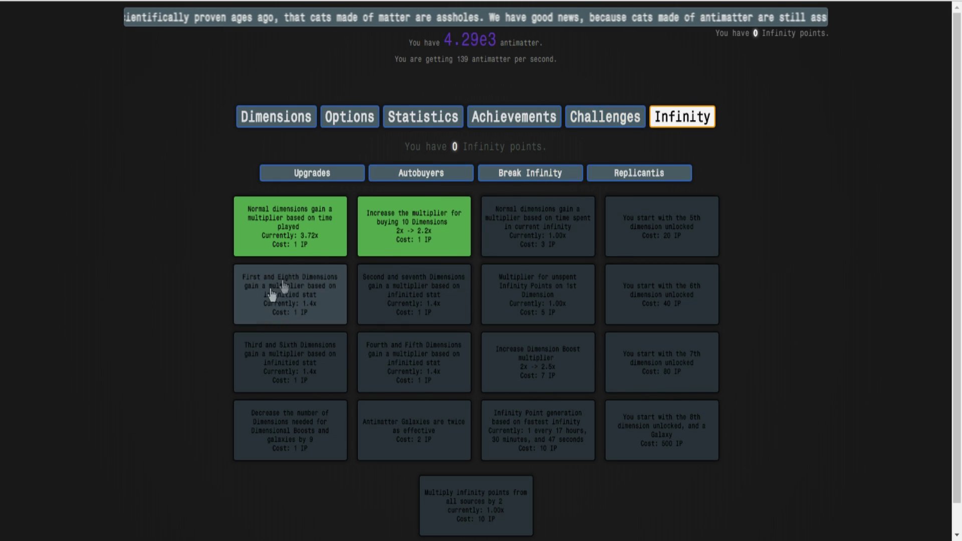
left_click(460, 173)
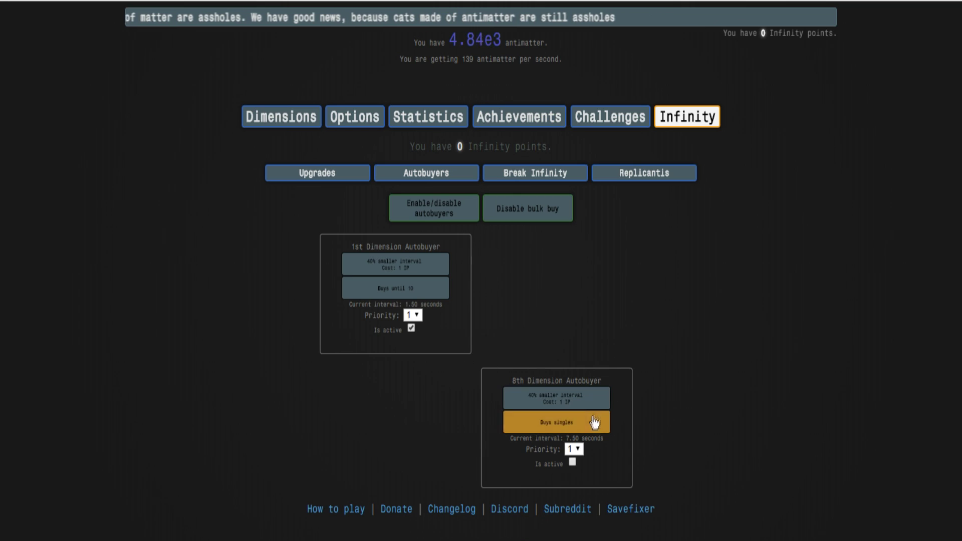
left_click(461, 212)
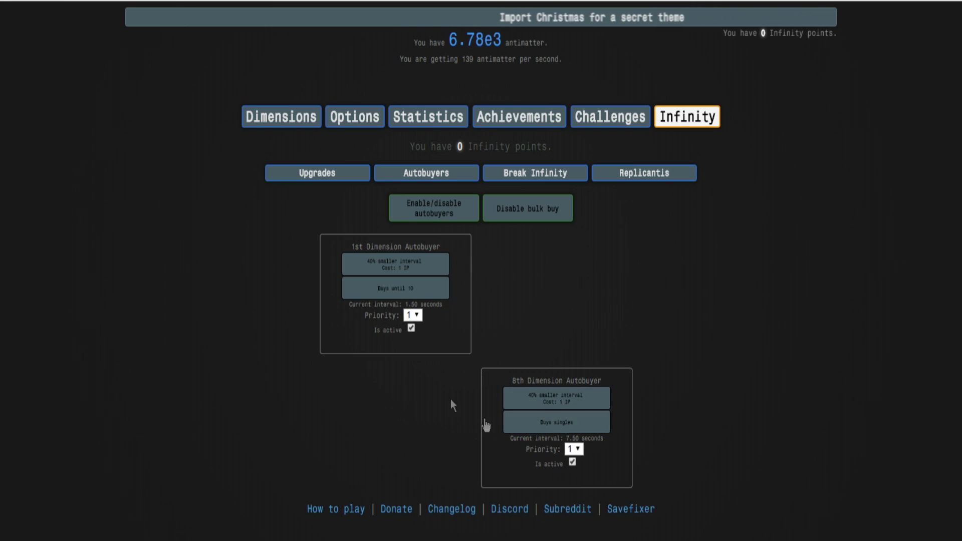
Browse the Infinity upgrades, Challenges list and run Statistics.
left_click(334, 184)
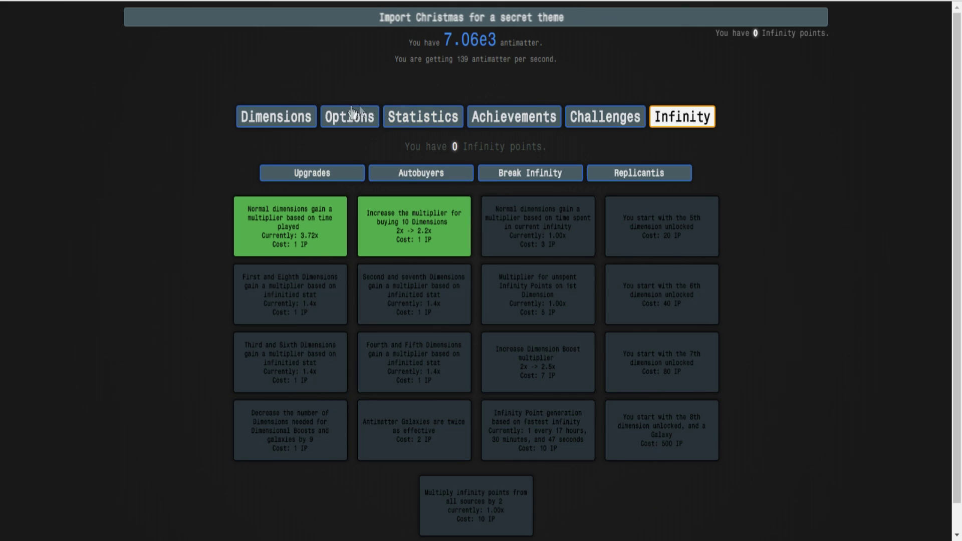
left_click(627, 120)
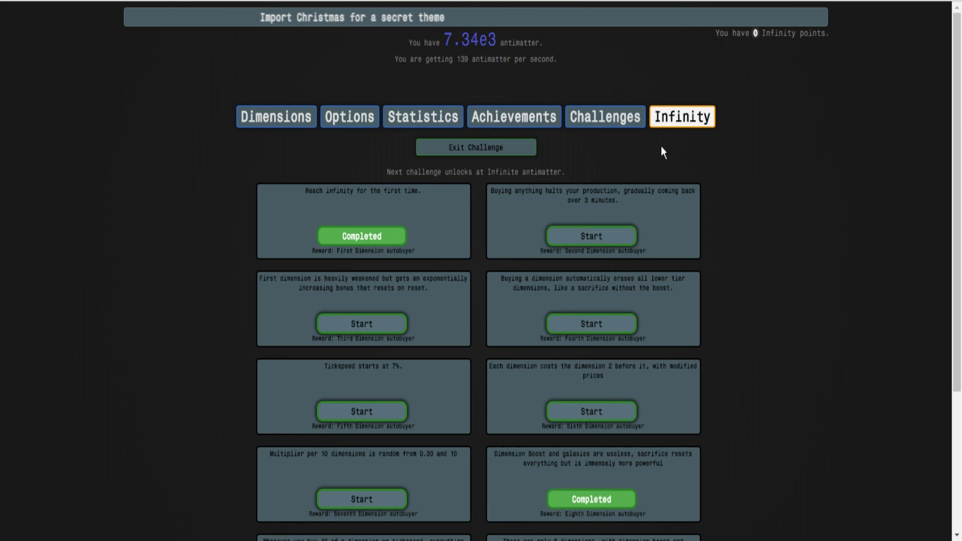
left_click(680, 121)
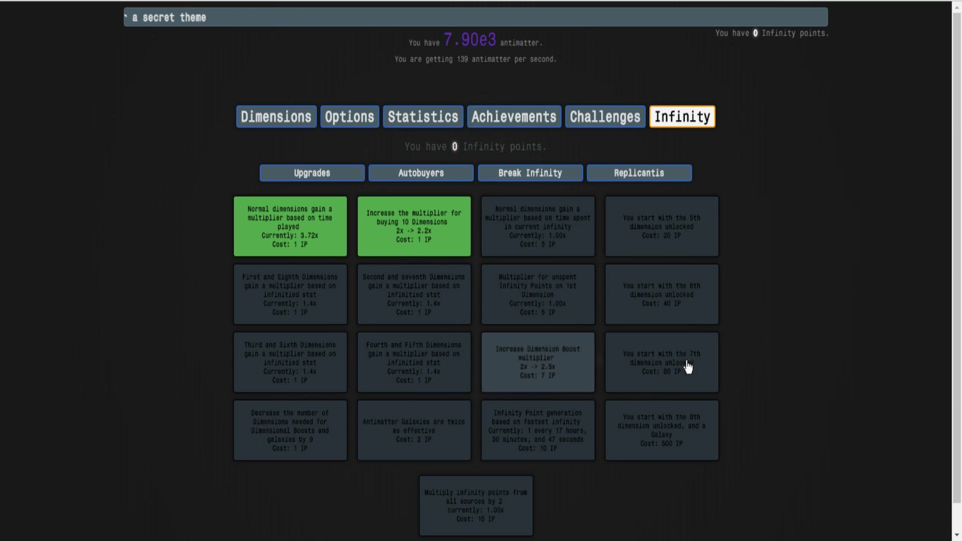
scroll(713, 364, "down", 1)
scroll(763, 322, "up", 1)
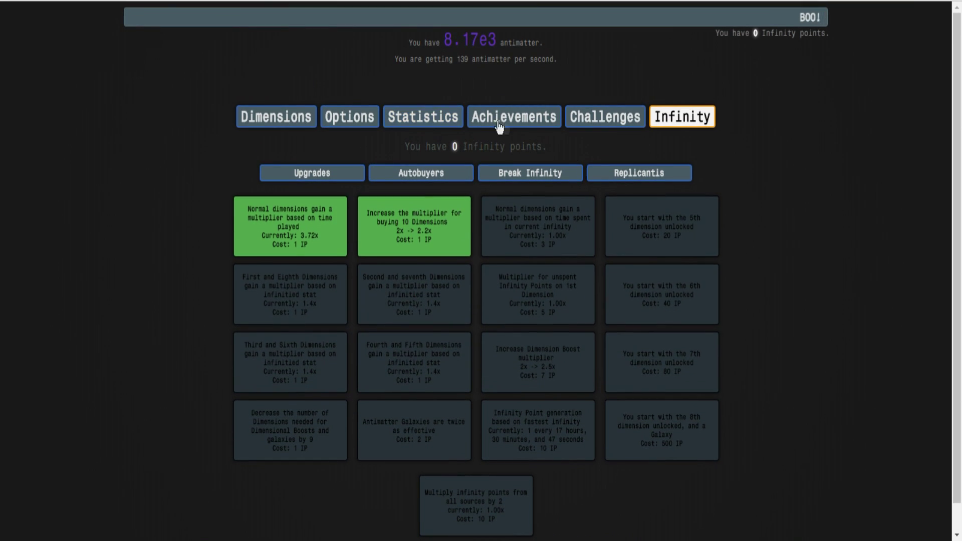
left_click(455, 119)
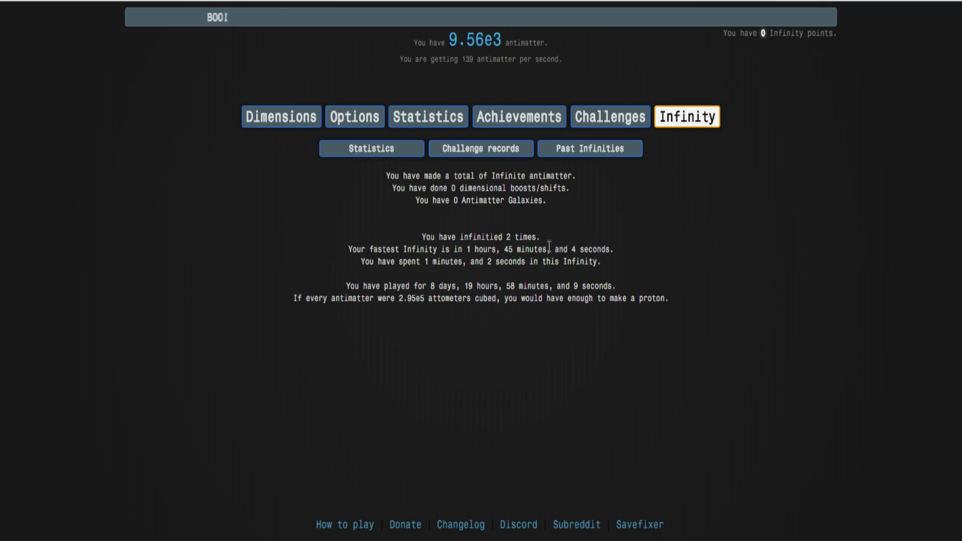
Return to the Challenges list and restart the Eighth Dimension challenge.
left_click(601, 126)
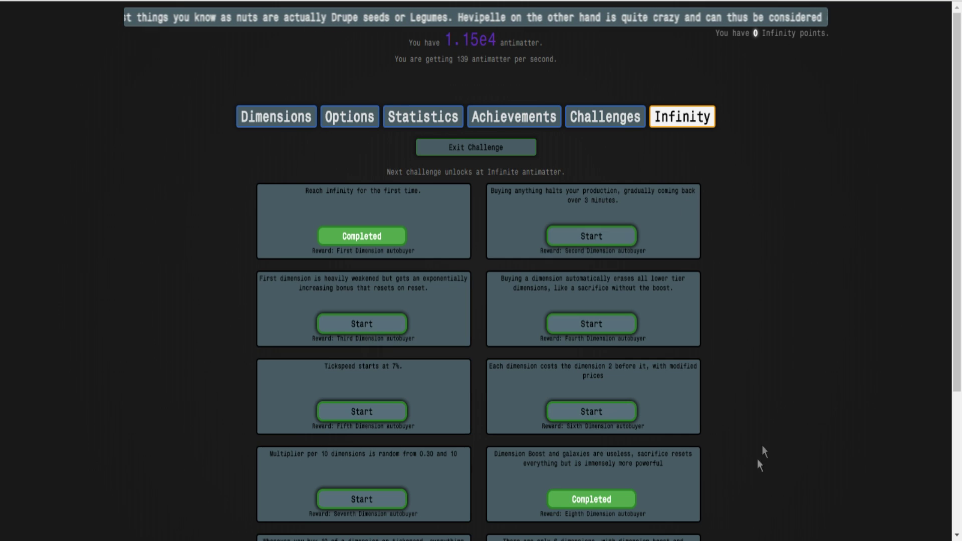
left_click(684, 120)
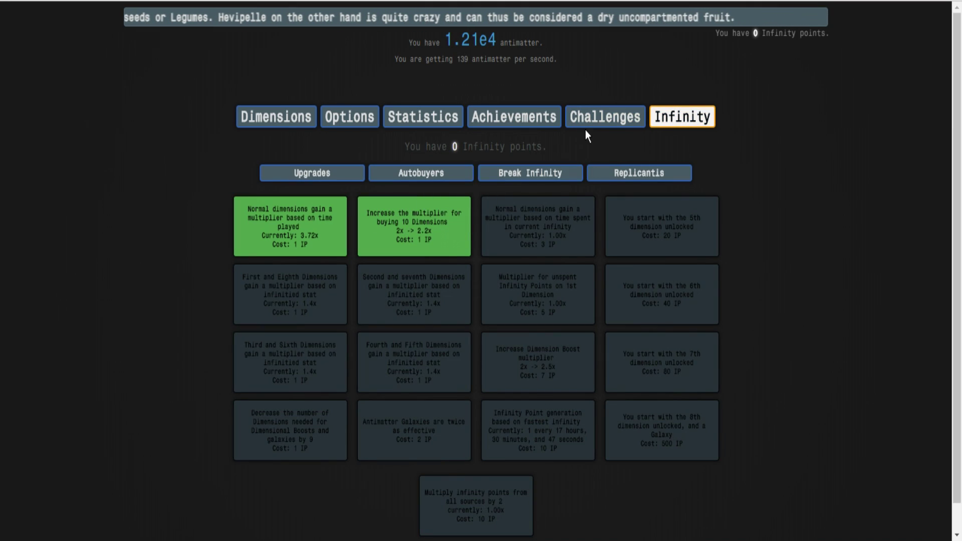
left_click(594, 118)
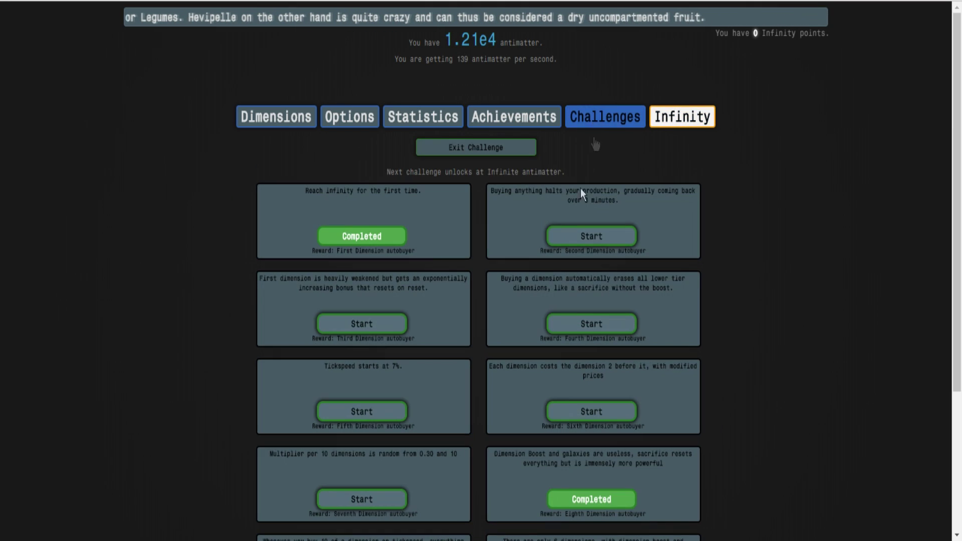
left_click(607, 500)
Confirm the challenge, then buy ten First and ten Second Dimensions plus a tickspeed upgrade.
left_click(539, 107)
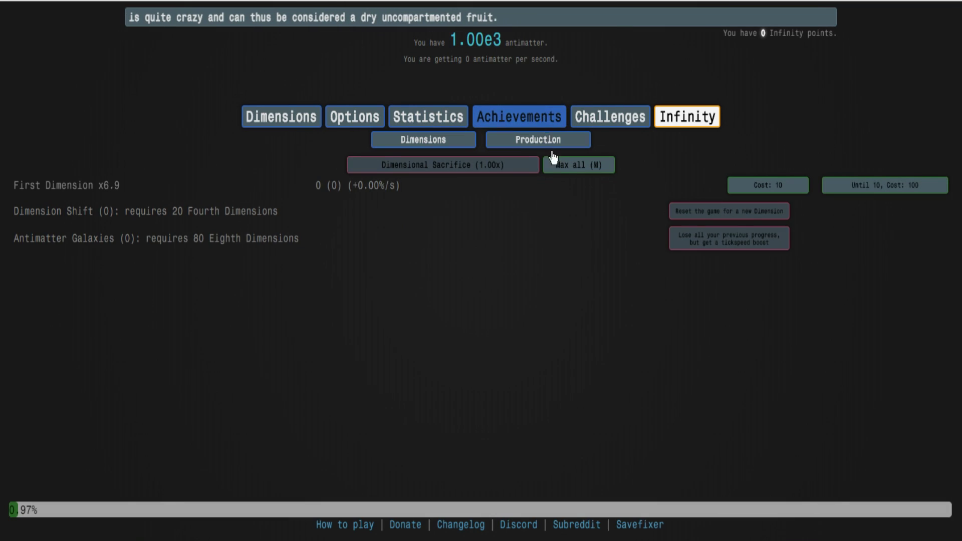
left_click(553, 160)
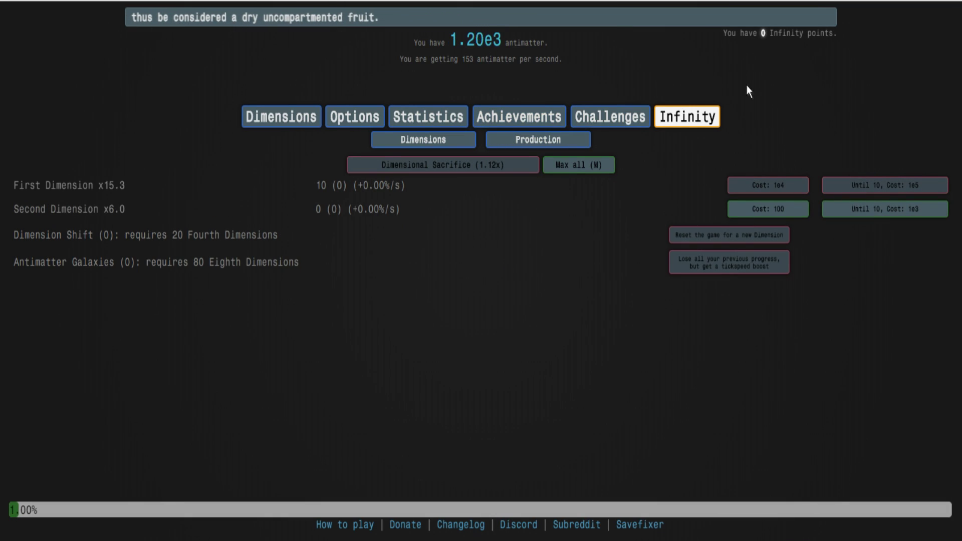
left_click(612, 165)
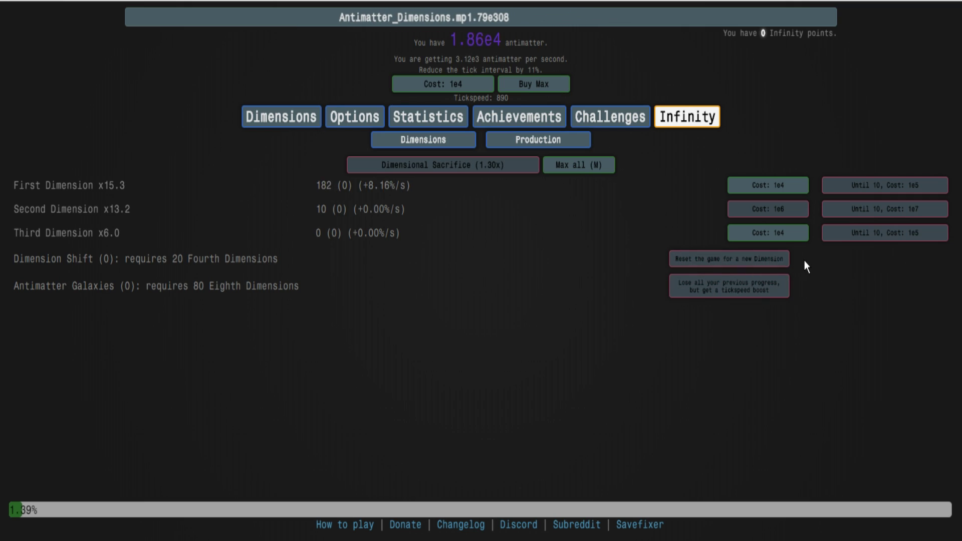
key("t")
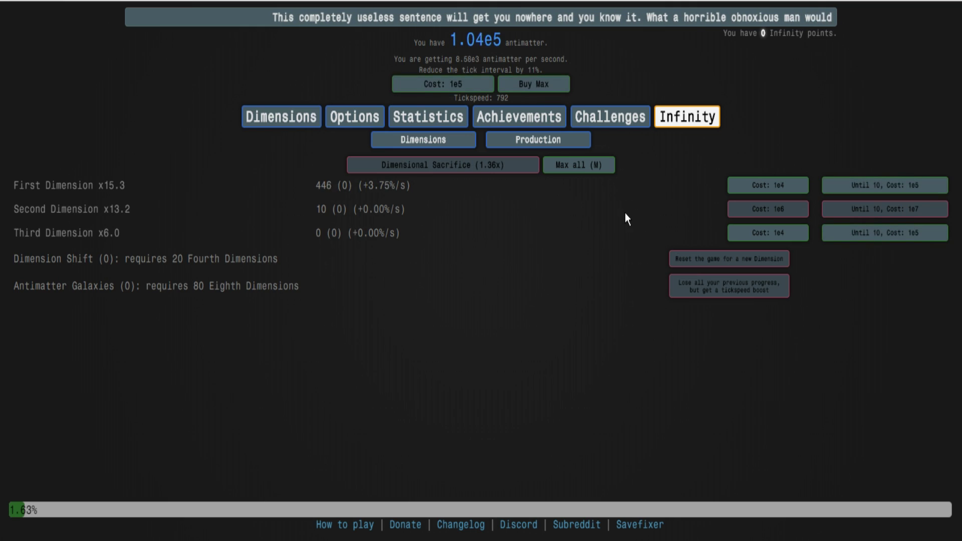
Buy ten Third Dimensions and another tickspeed upgrade.
left_click(619, 120)
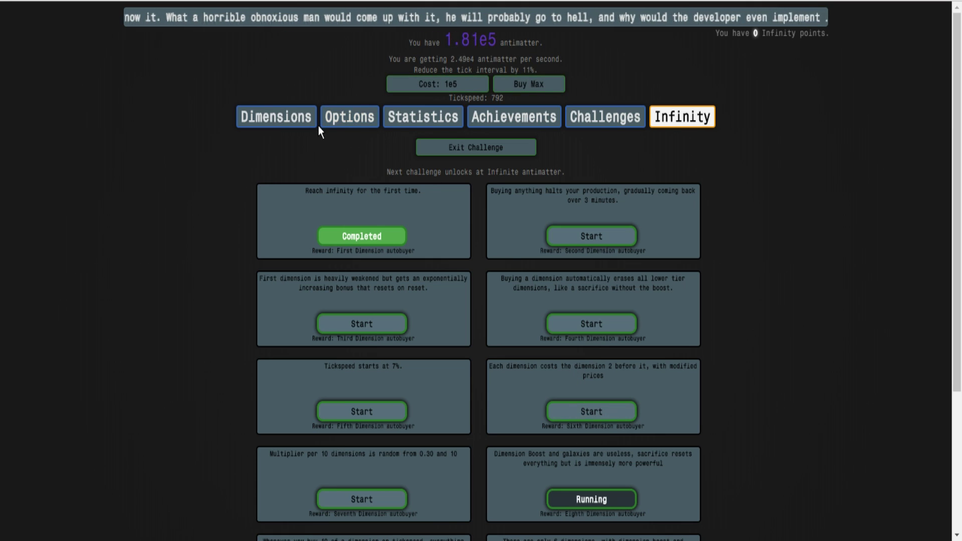
left_click(300, 119)
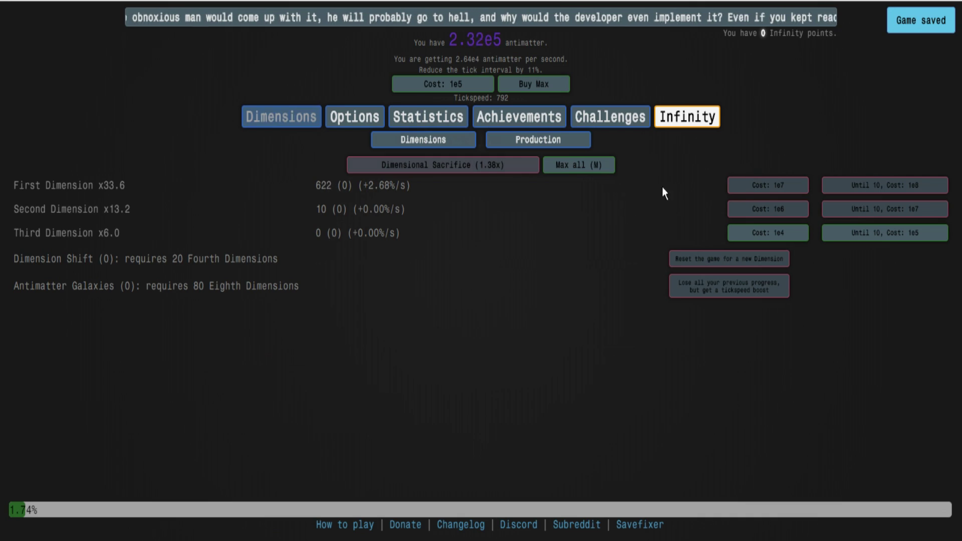
left_click(845, 239)
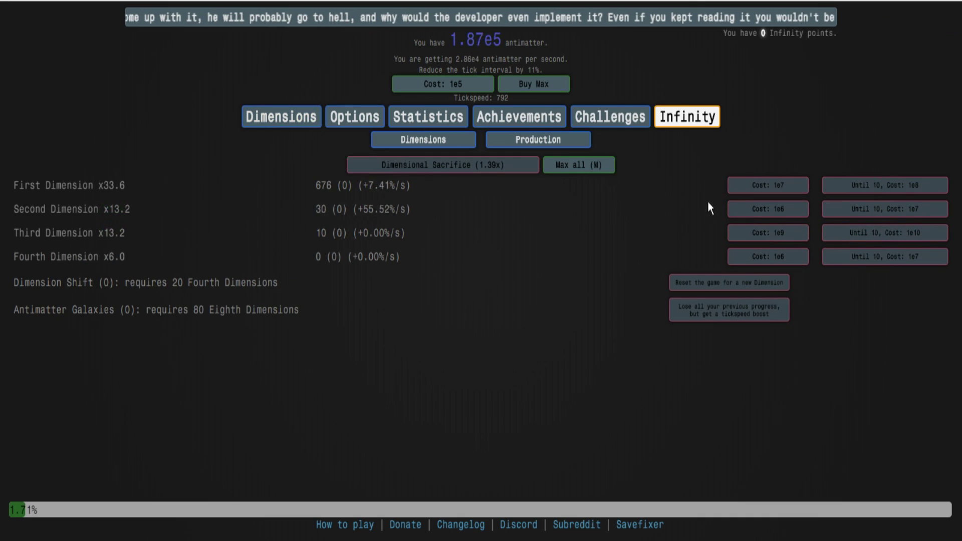
left_click(570, 166)
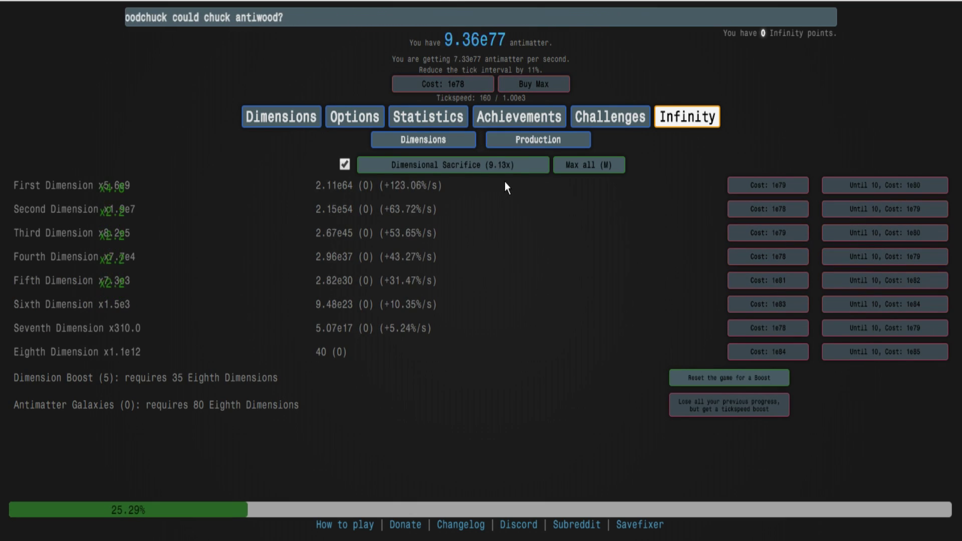
Cycle Dimensional Sacrifice and Max all, lifting the Eighth Dimension multiplier to 1.4e23.
left_click(514, 169)
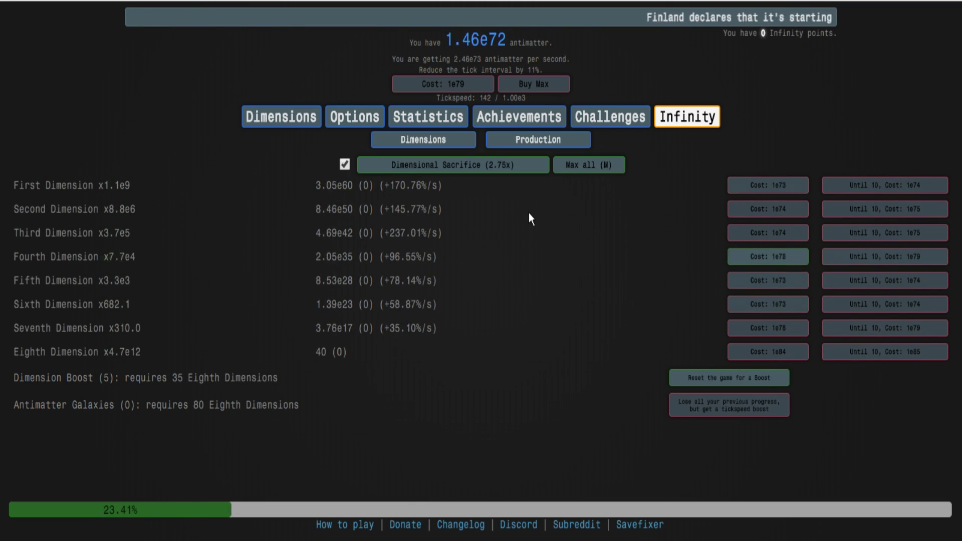
left_click(511, 167)
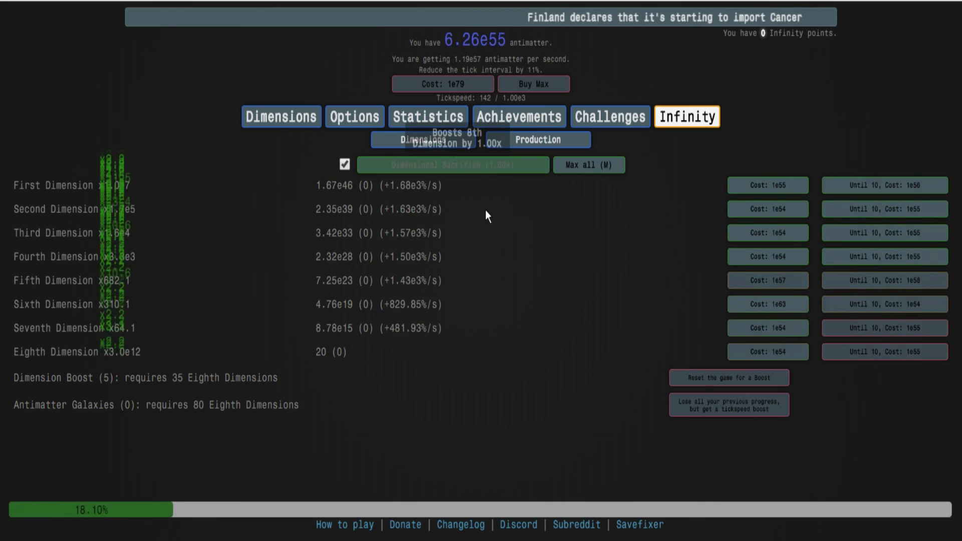
left_click(524, 168)
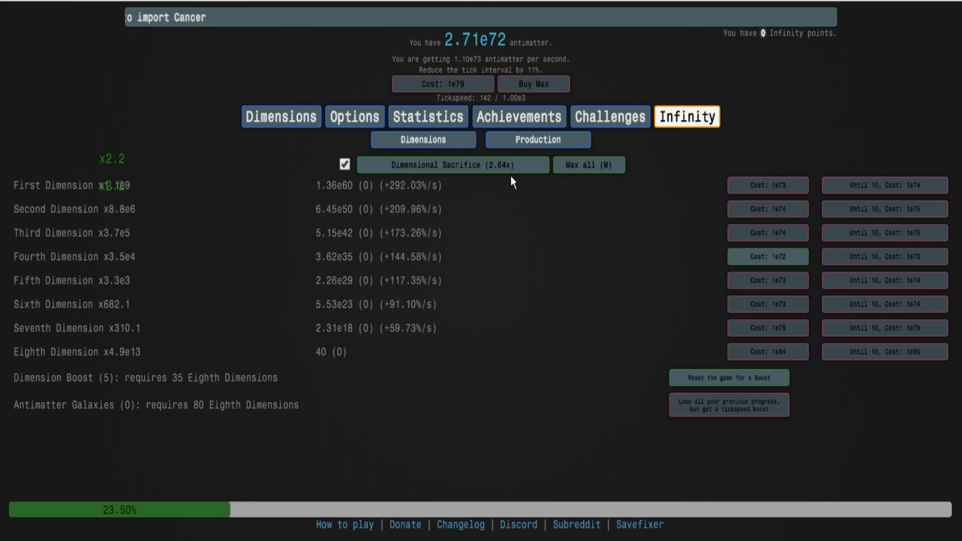
left_click(522, 166)
key("m")
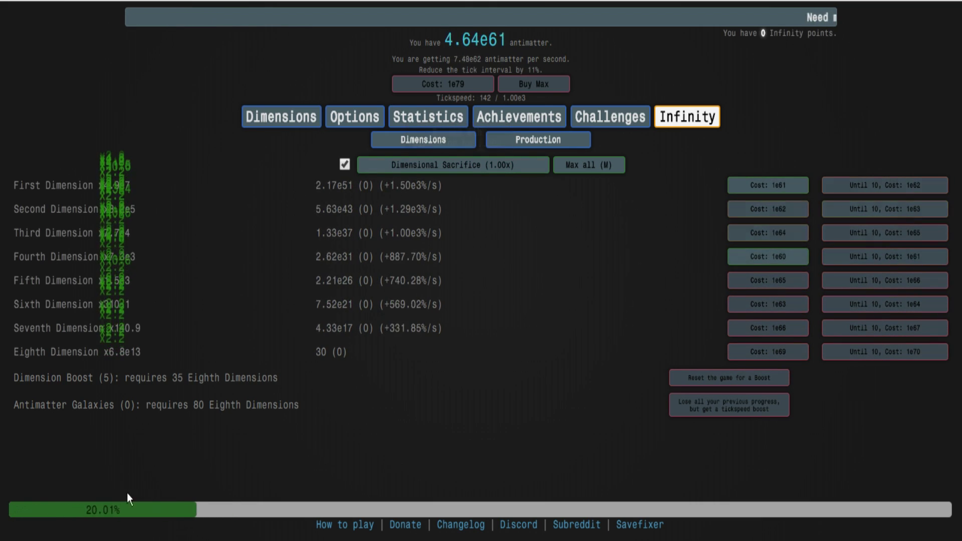
key("m")
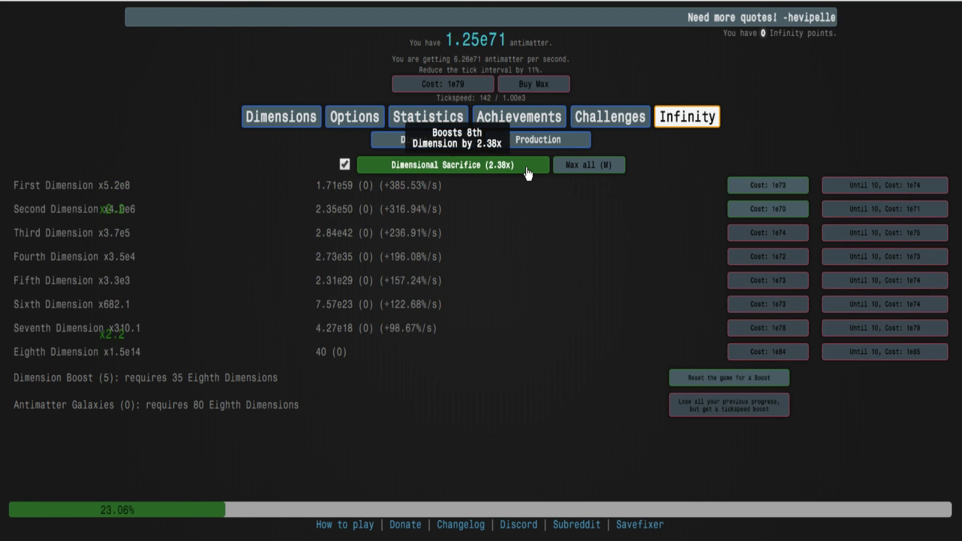
left_click(526, 168)
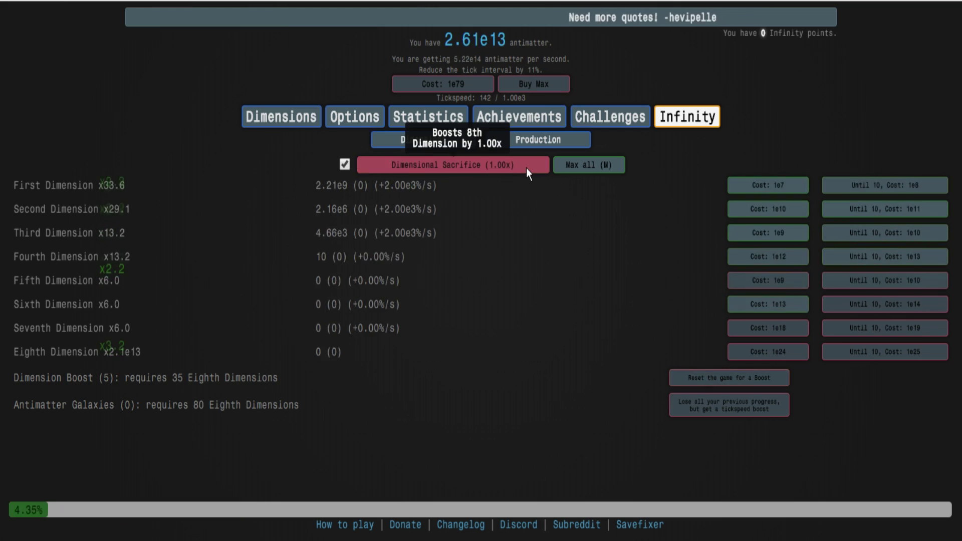
key("m")
key("m")
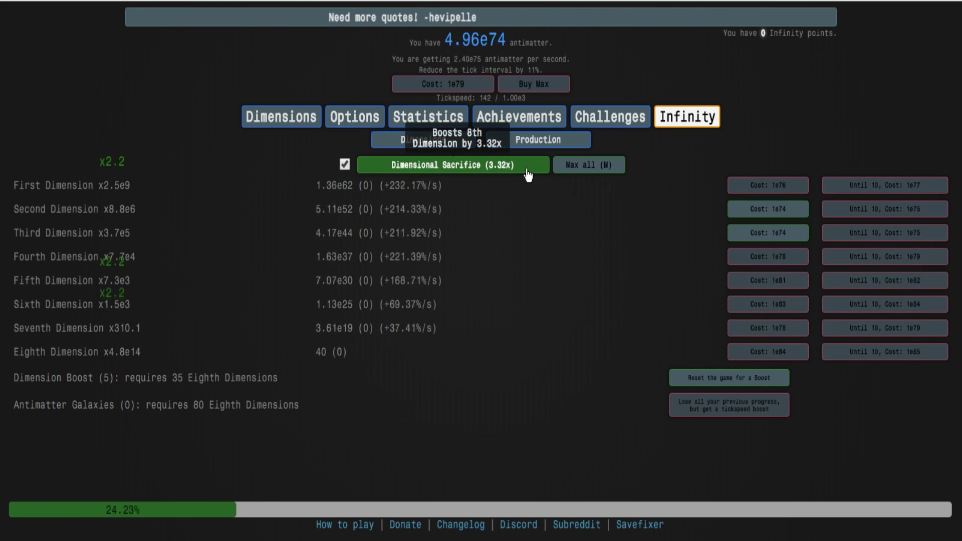
left_click(524, 168)
key("m")
key("m")
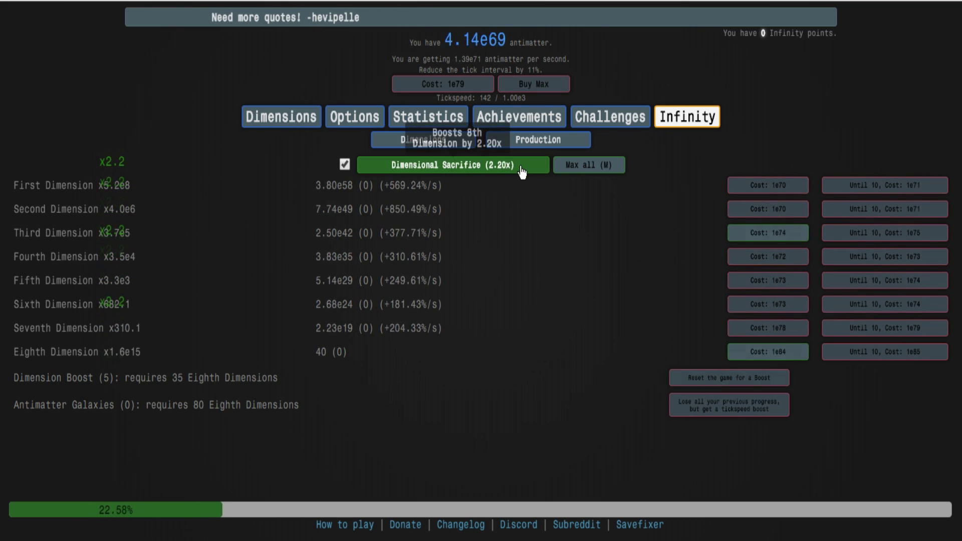
key("m")
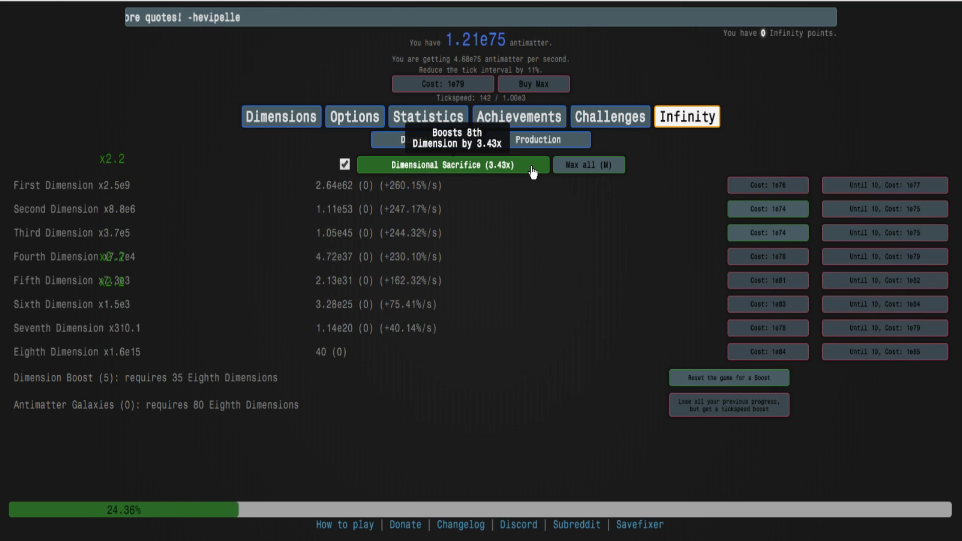
key("m")
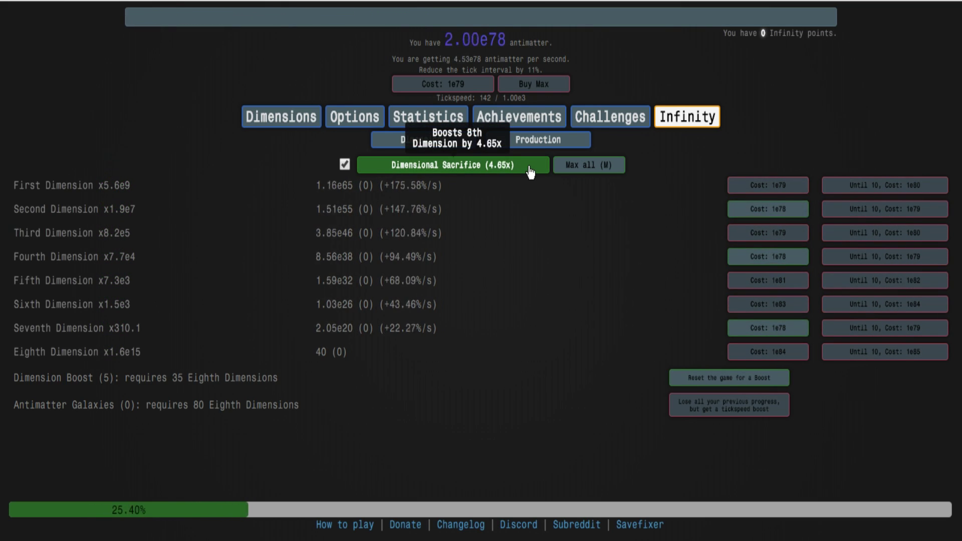
left_click(529, 169)
key("m")
key("m")
key("m")
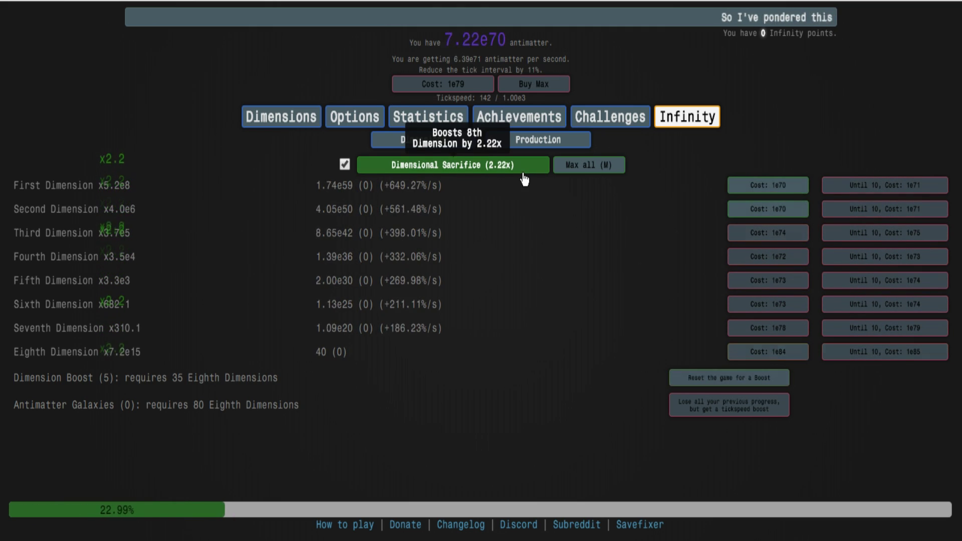
key("m")
key("m")
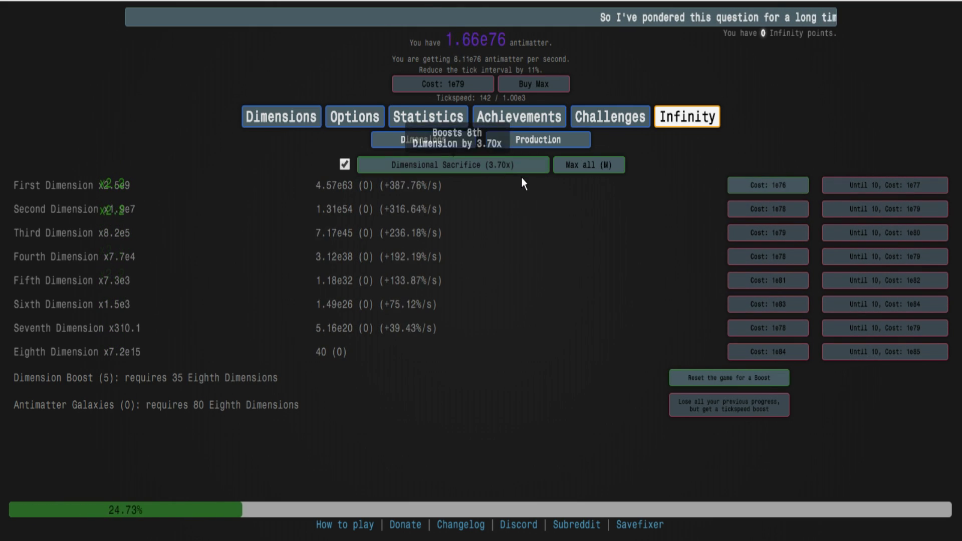
left_click(530, 169)
key("m")
key("m")
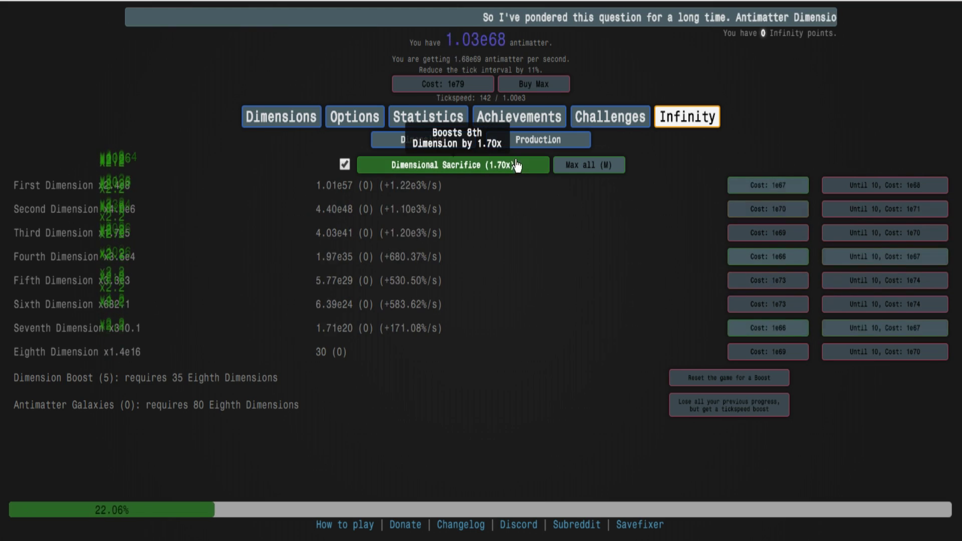
key("m")
key("m")
key("m")
key("m")
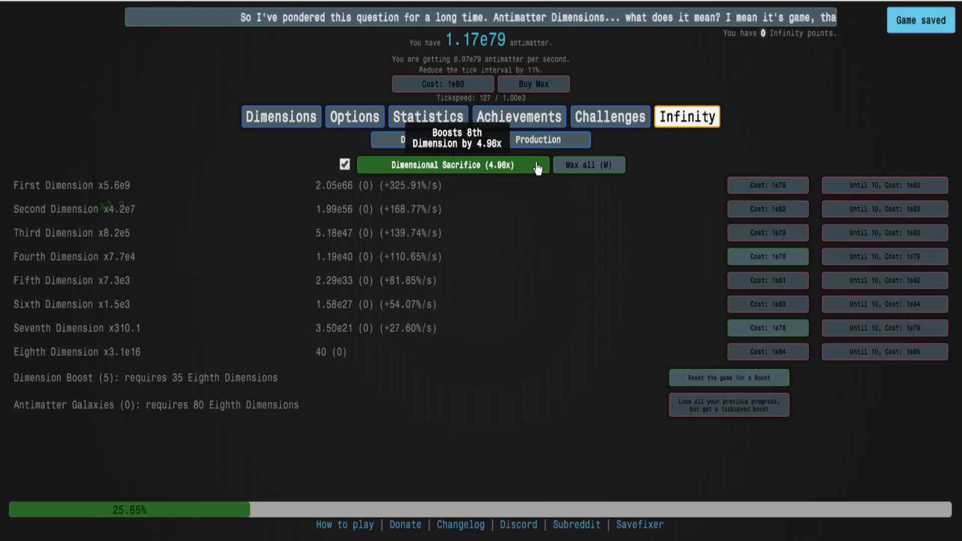
key("m")
left_click(536, 168)
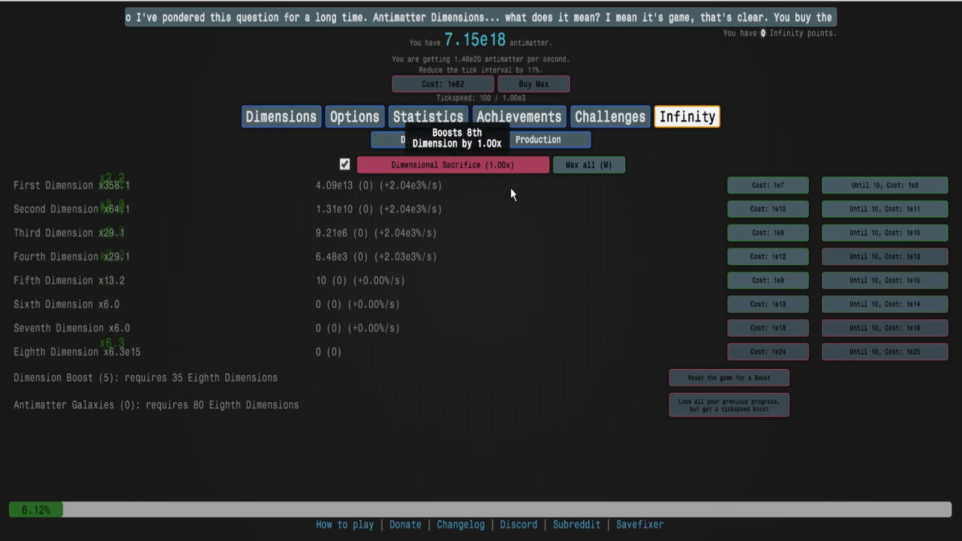
key("m")
key("m")
key("m")
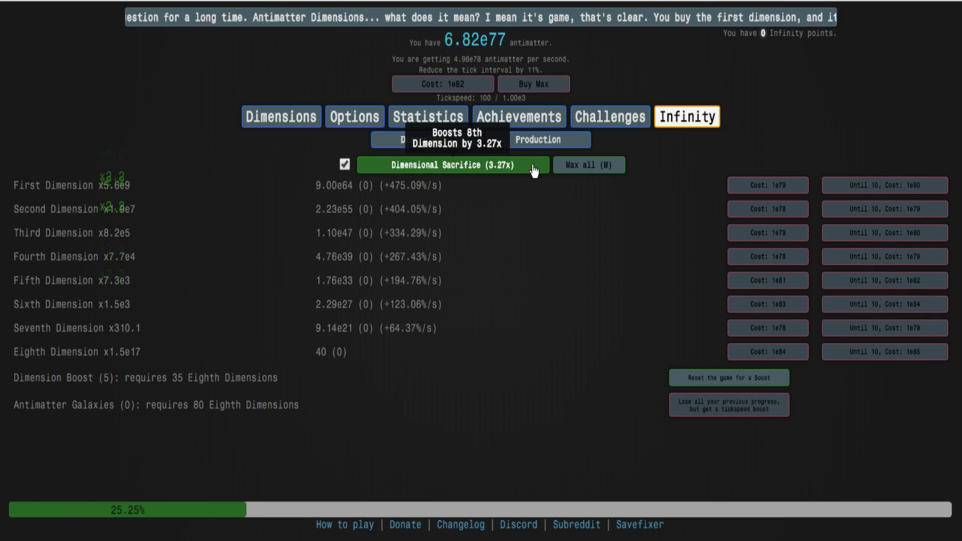
key("m")
key("m")
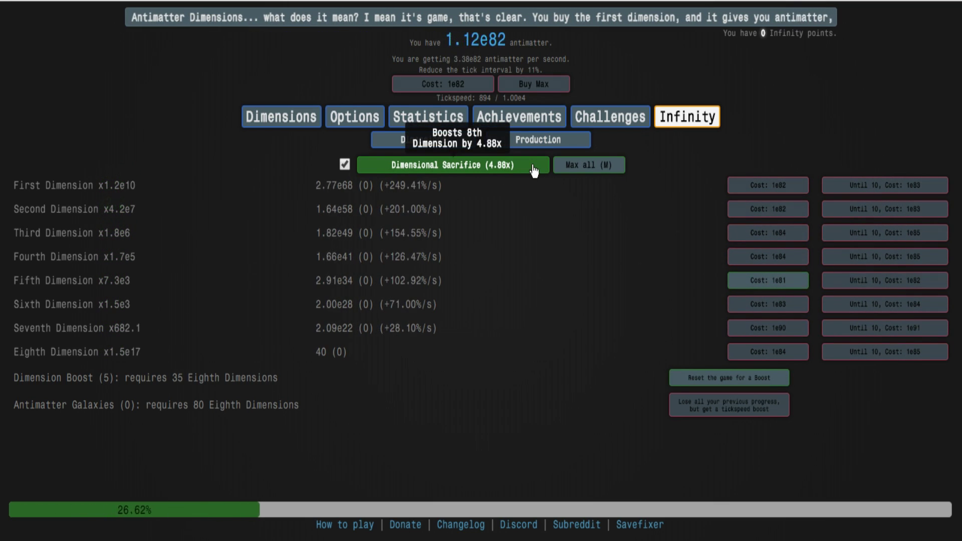
left_click(534, 167)
key("m")
key("m")
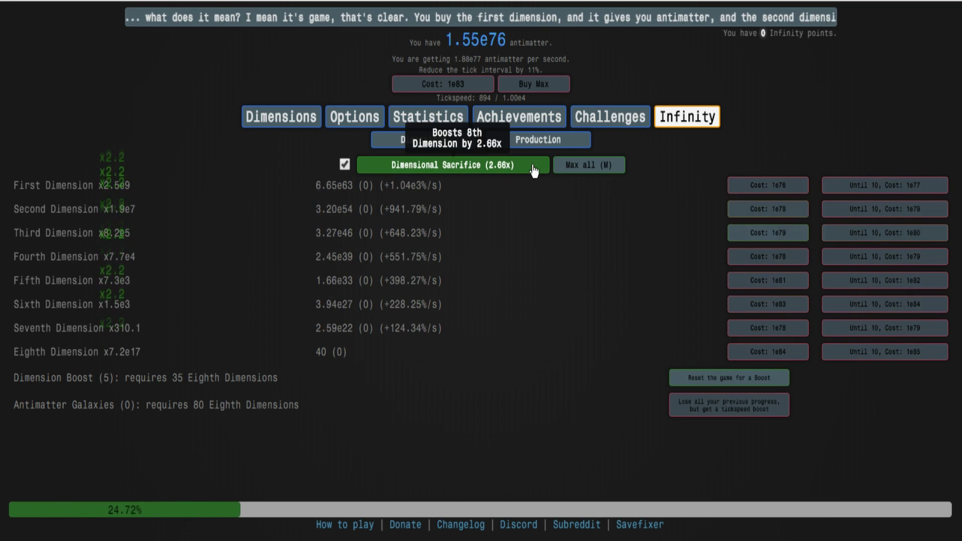
key("m")
key("m")
key("m")
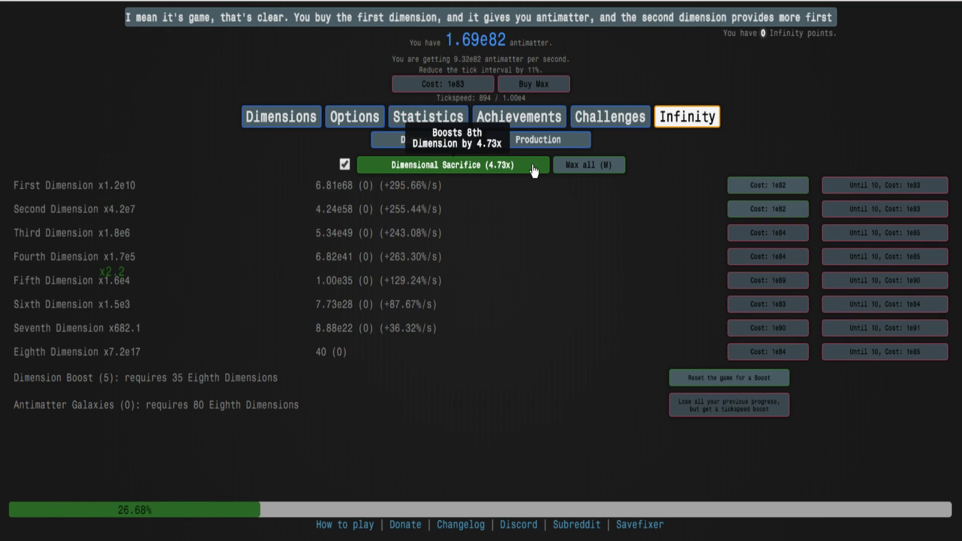
left_click(531, 165)
key("m")
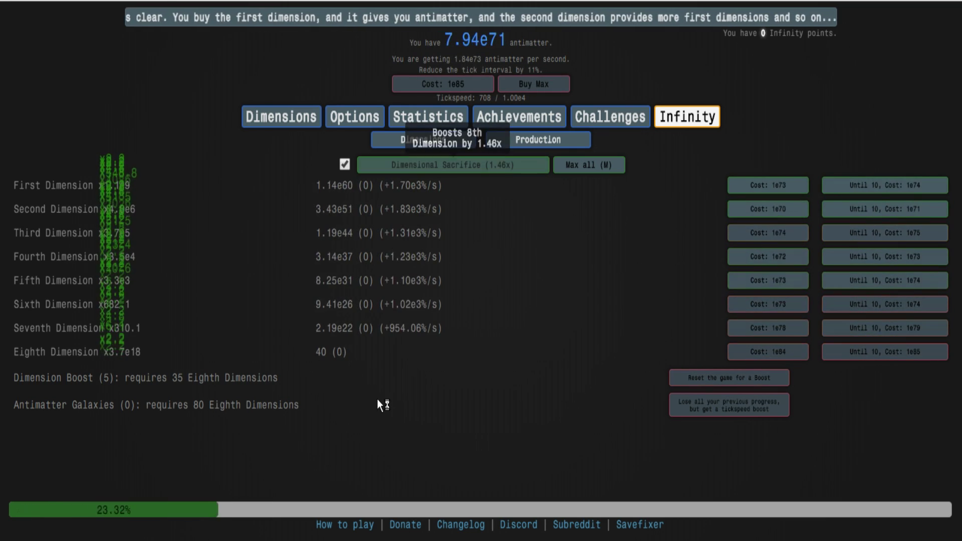
key("m")
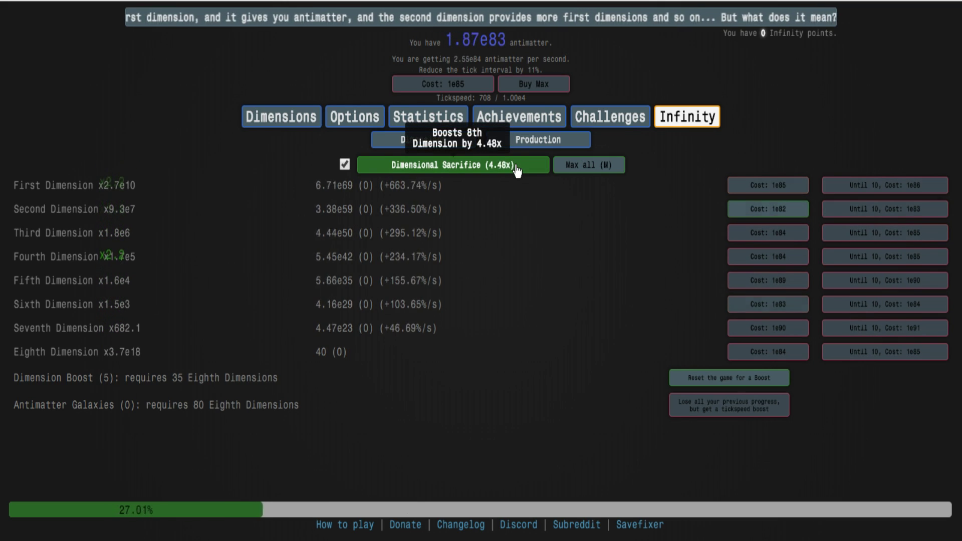
left_click(515, 164)
key("m")
key("m")
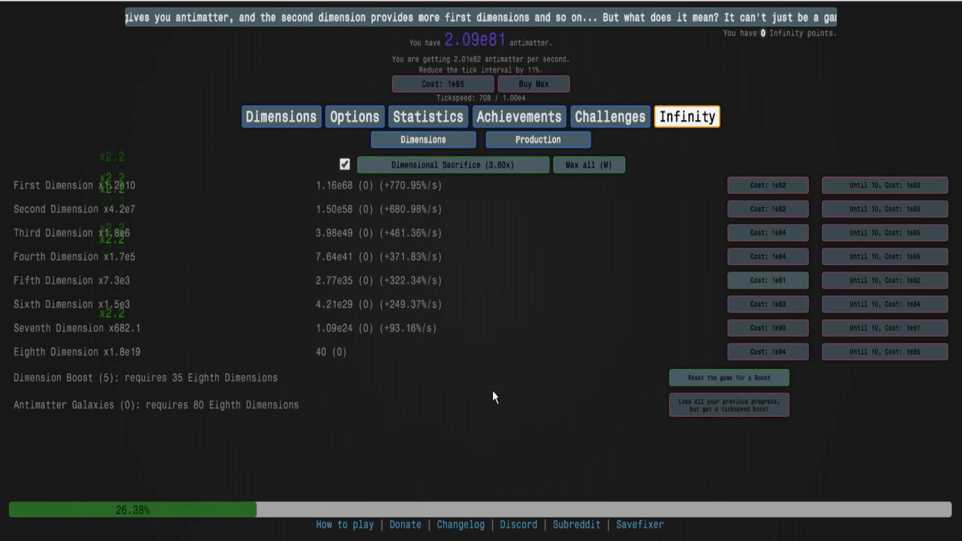
left_click(481, 164)
key("m")
key("m")
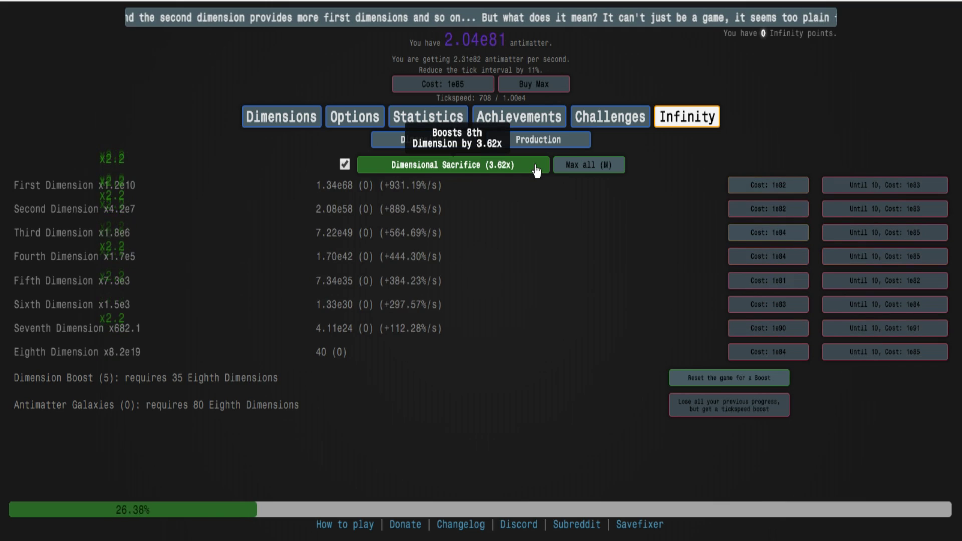
left_click(534, 166)
key("m")
key("m")
left_click(534, 166)
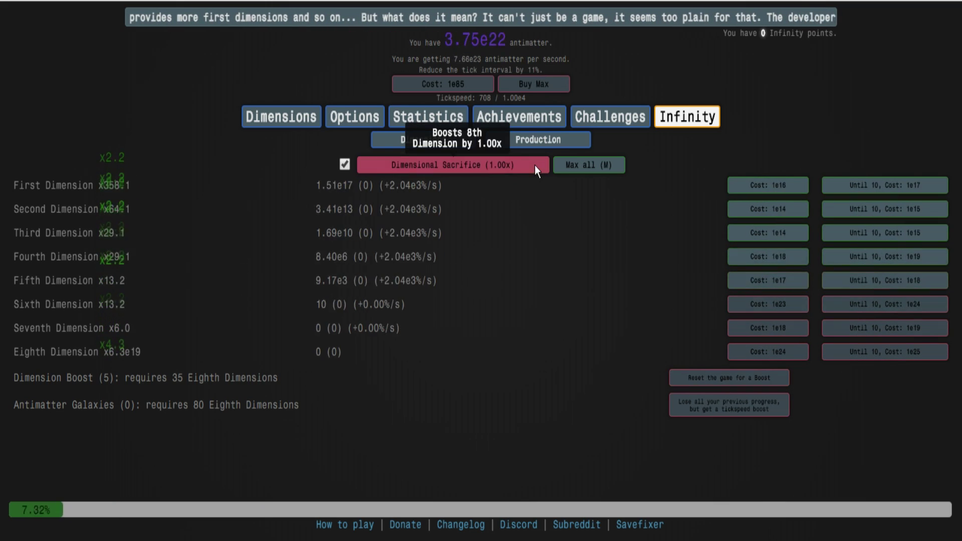
key("m")
left_click(534, 166)
Keep alternating Max all and Dimensional Sacrifice until antimatter reaches infinity.
key("m")
left_click(534, 166)
key("m")
left_click(533, 165)
key("m")
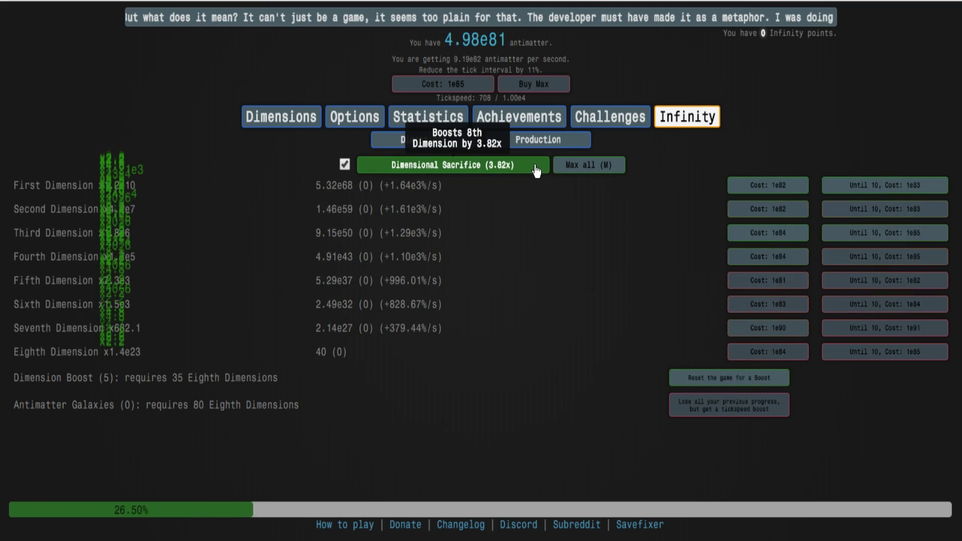
left_click(534, 165)
key("m")
left_click(534, 165)
key("m")
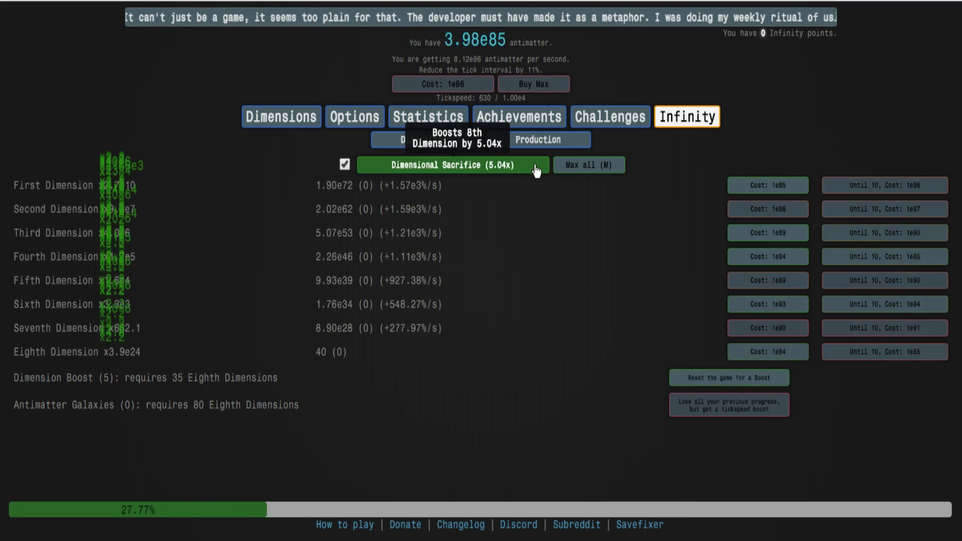
left_click(534, 166)
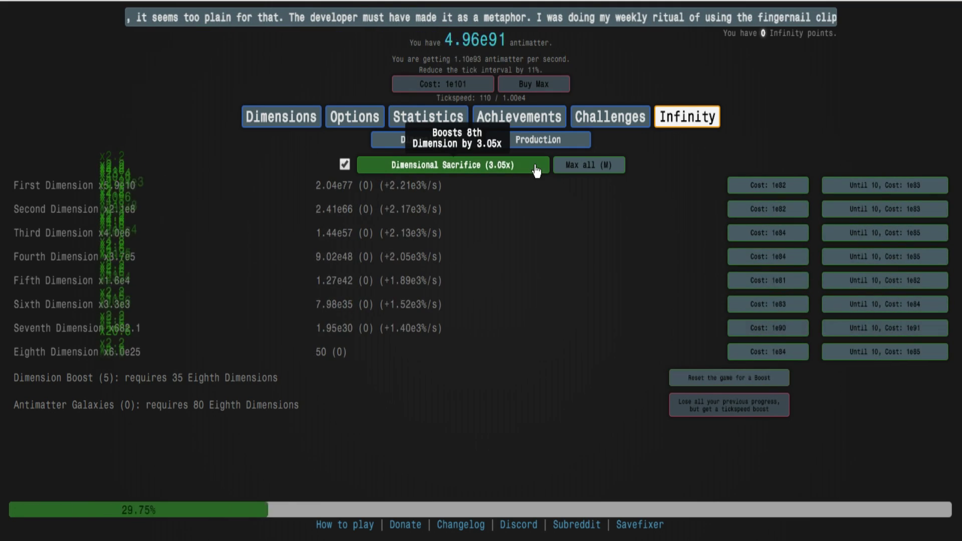
key("m")
left_click(534, 165)
key("m")
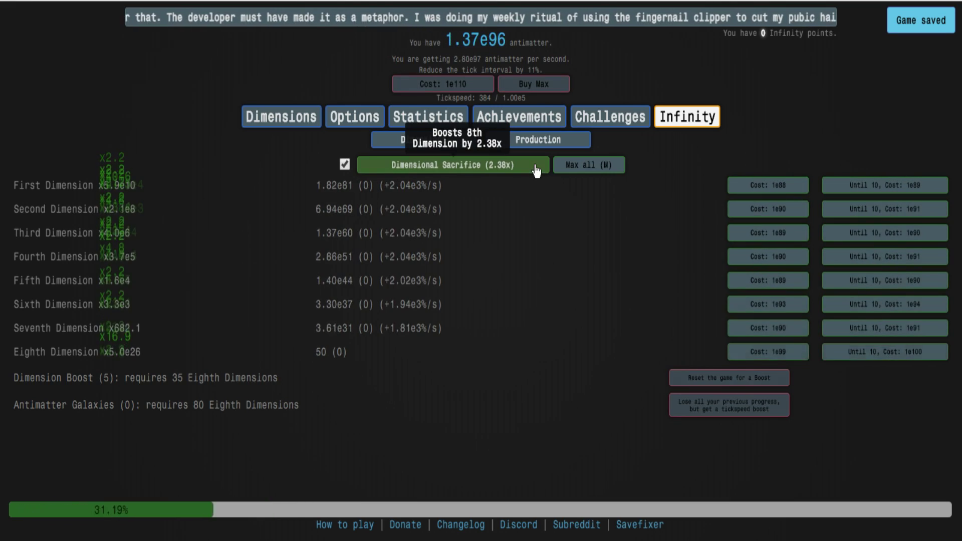
left_click(534, 166)
key("m")
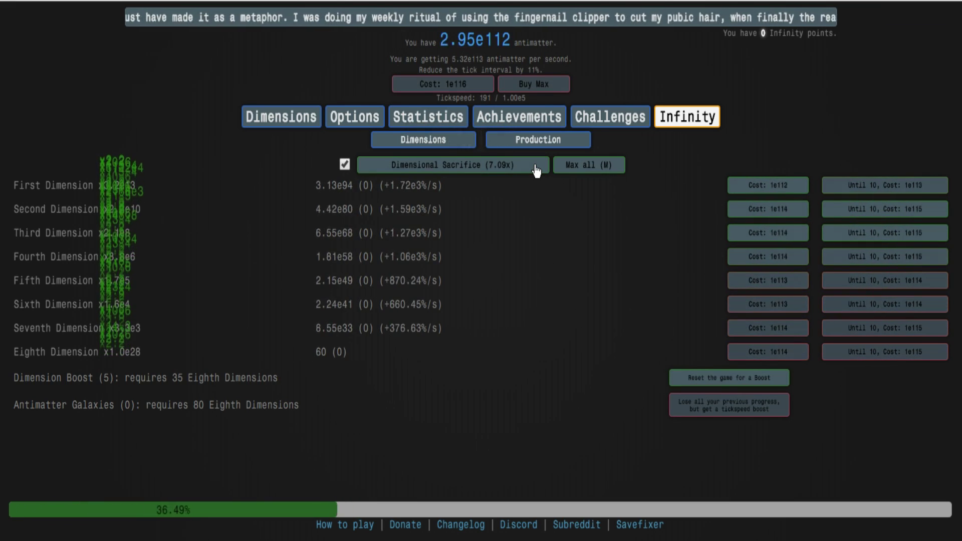
key("m")
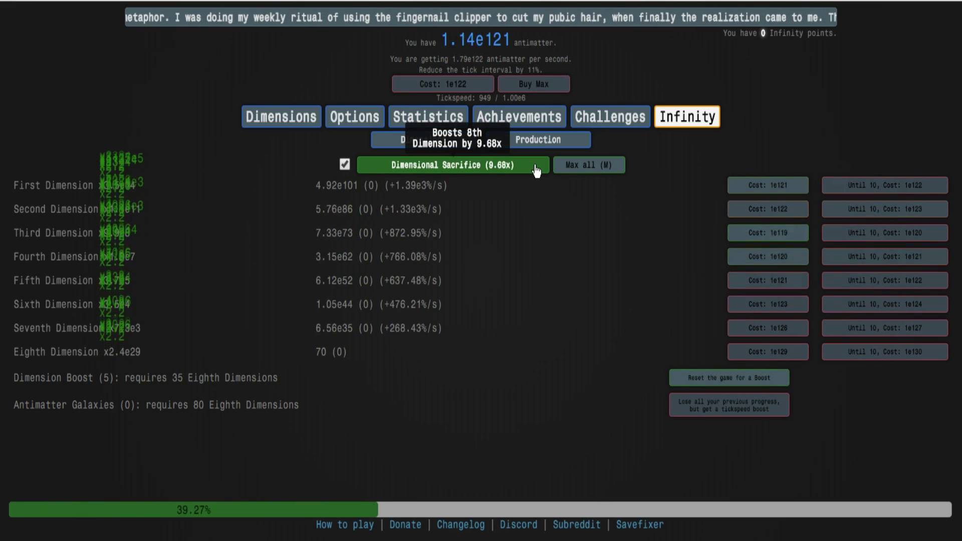
left_click(535, 165)
key("m")
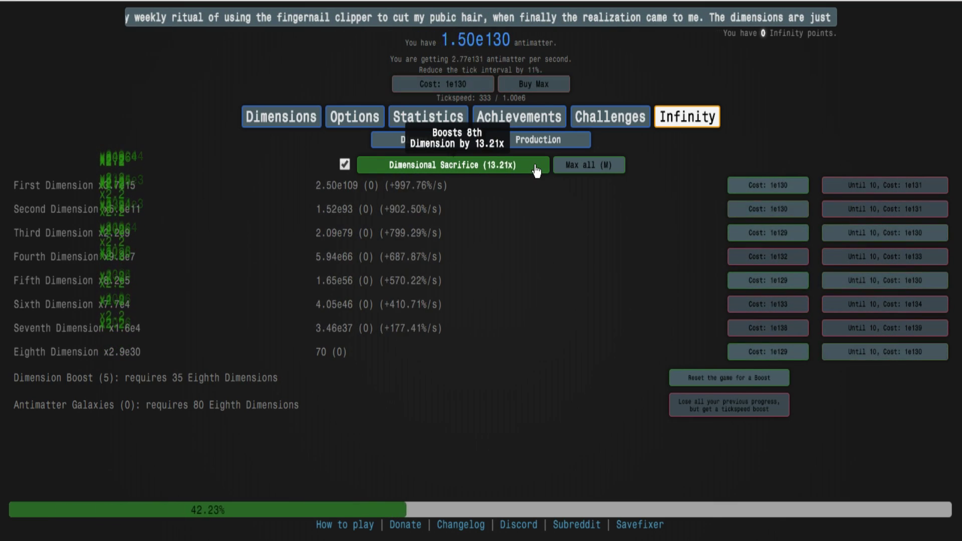
left_click(534, 165)
key("m")
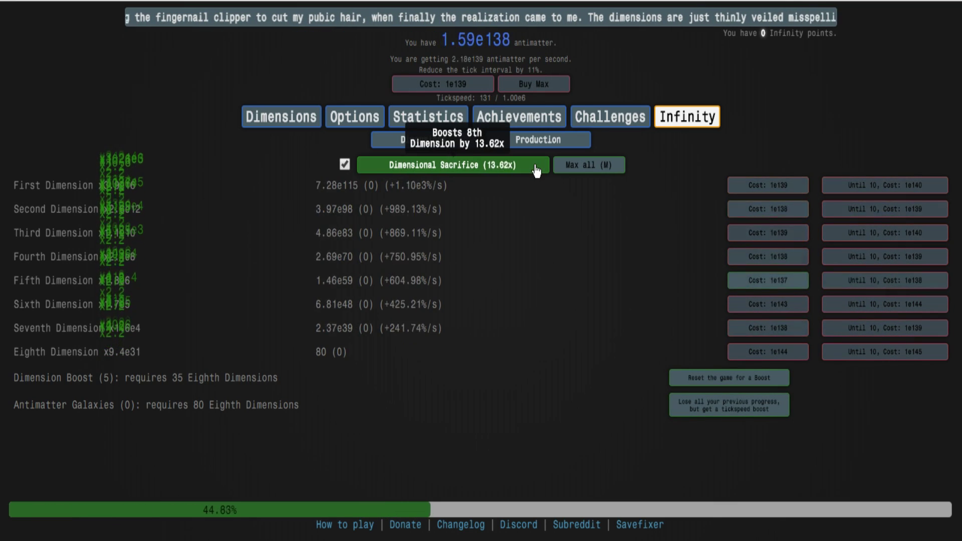
left_click(535, 166)
key("m")
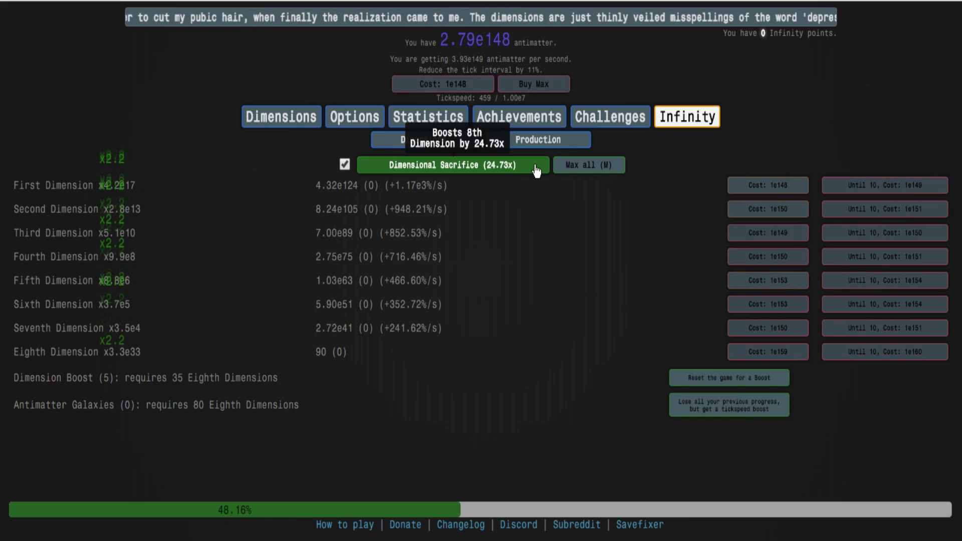
left_click(531, 166)
key("m")
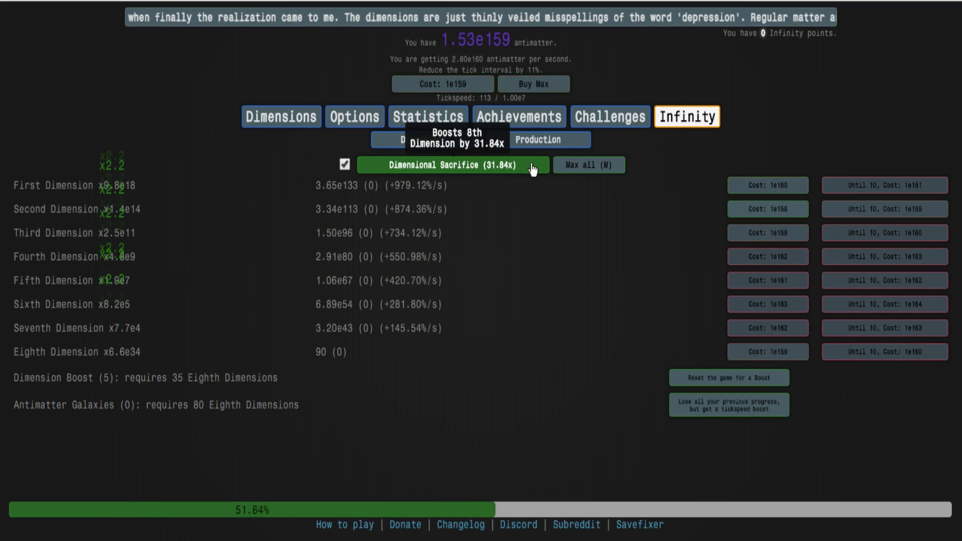
left_click(532, 165)
key("m")
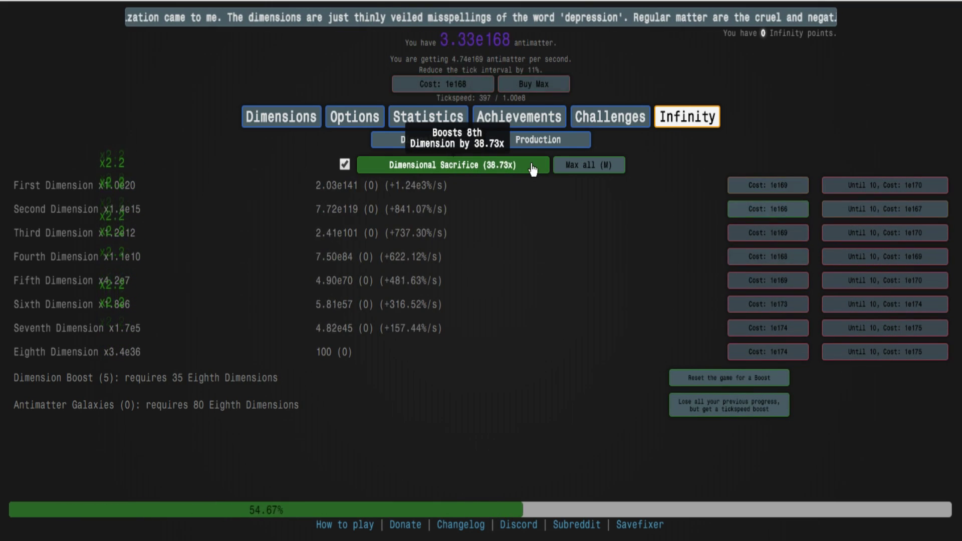
left_click(533, 165)
key("m")
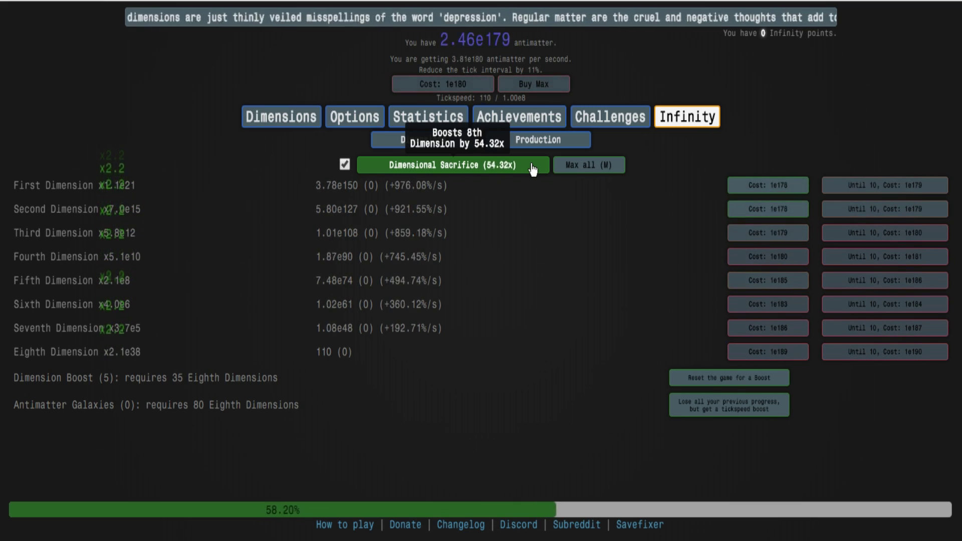
left_click(532, 166)
key("m")
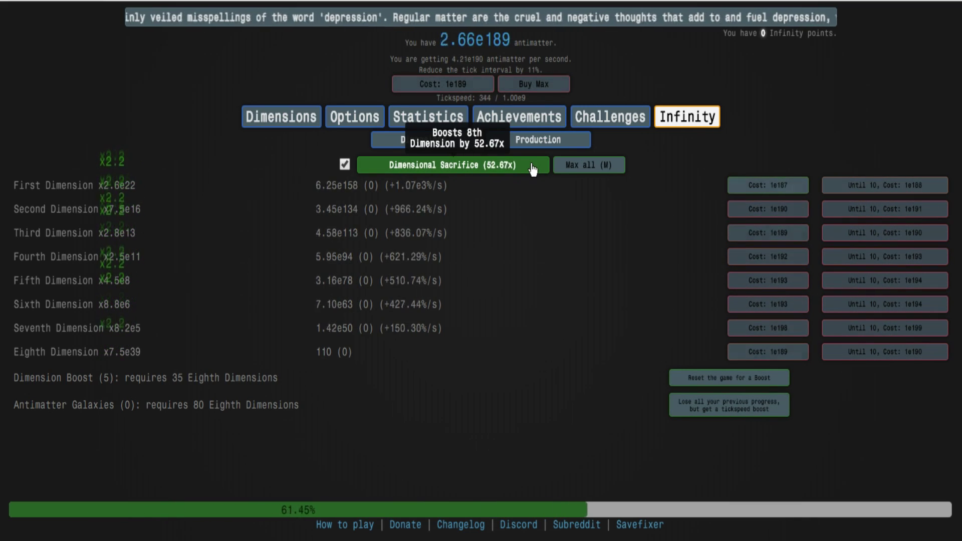
left_click(532, 166)
key("m")
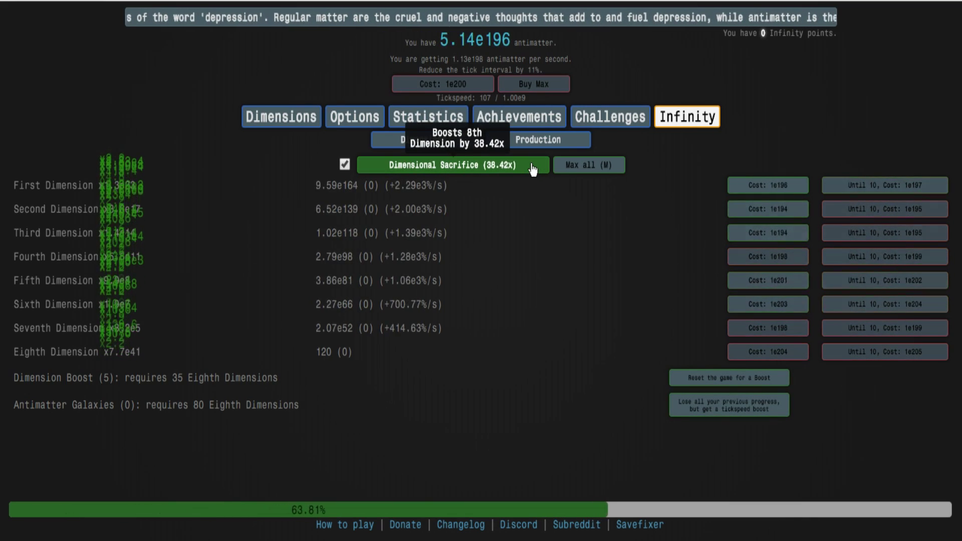
left_click(531, 165)
key("m")
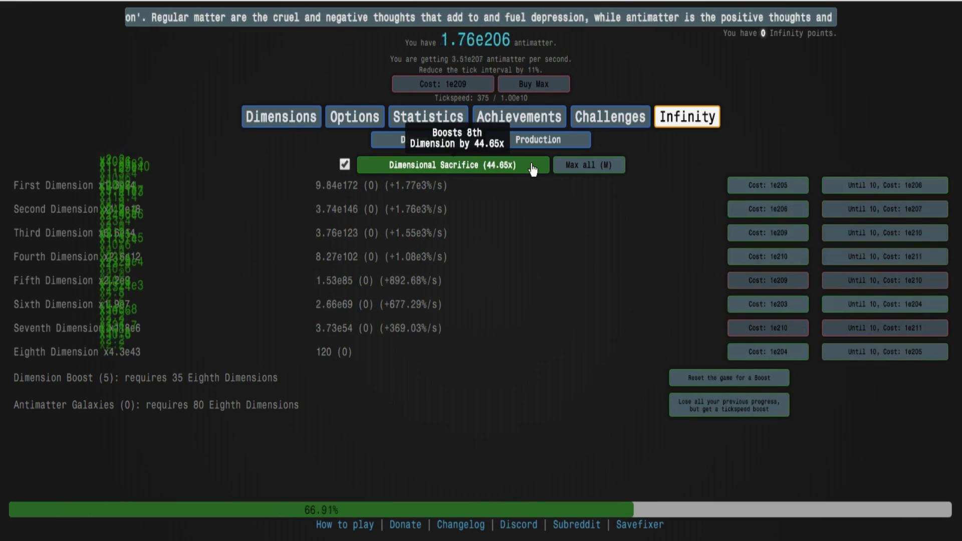
left_click(531, 165)
key("m")
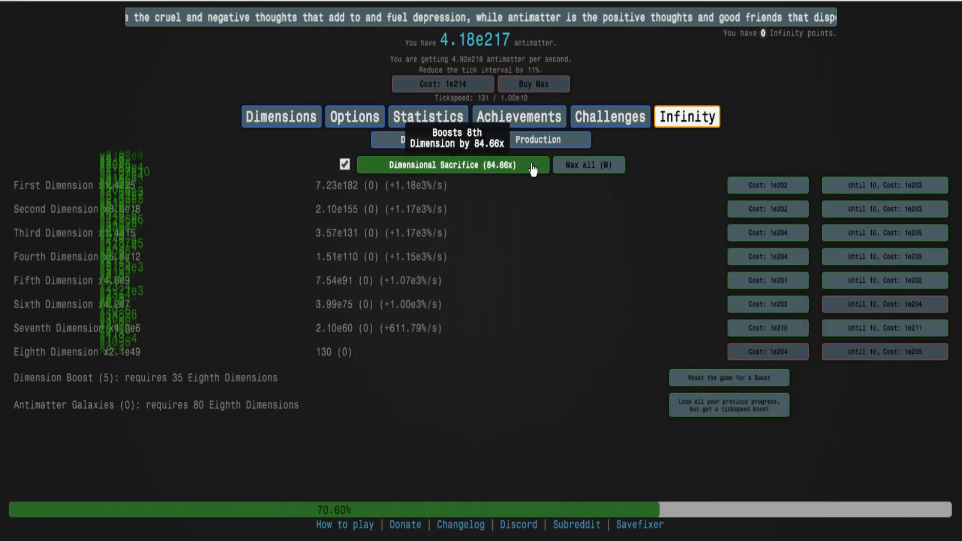
left_click(531, 165)
key("m")
key("m")
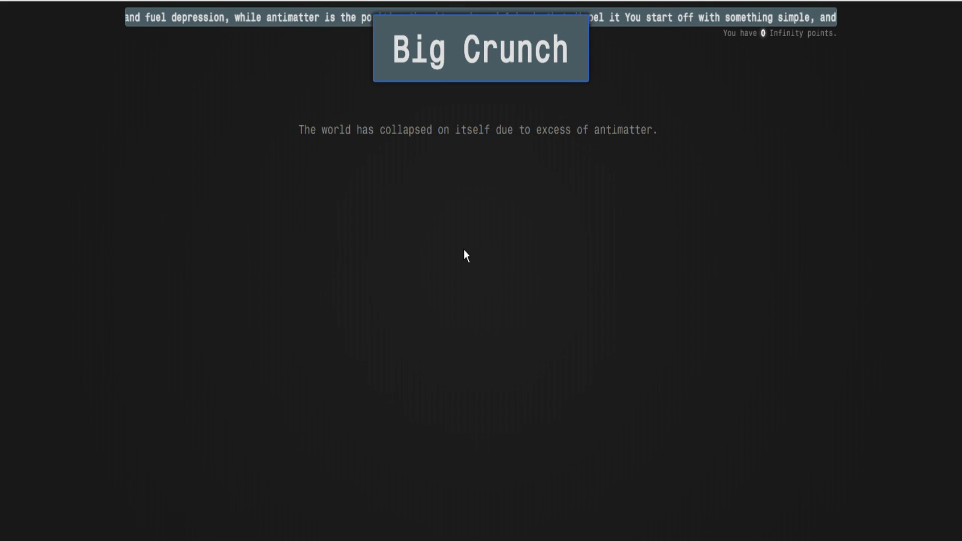
Big Crunch for 1 Infinity point and restart Challenge 8.
left_click(470, 54)
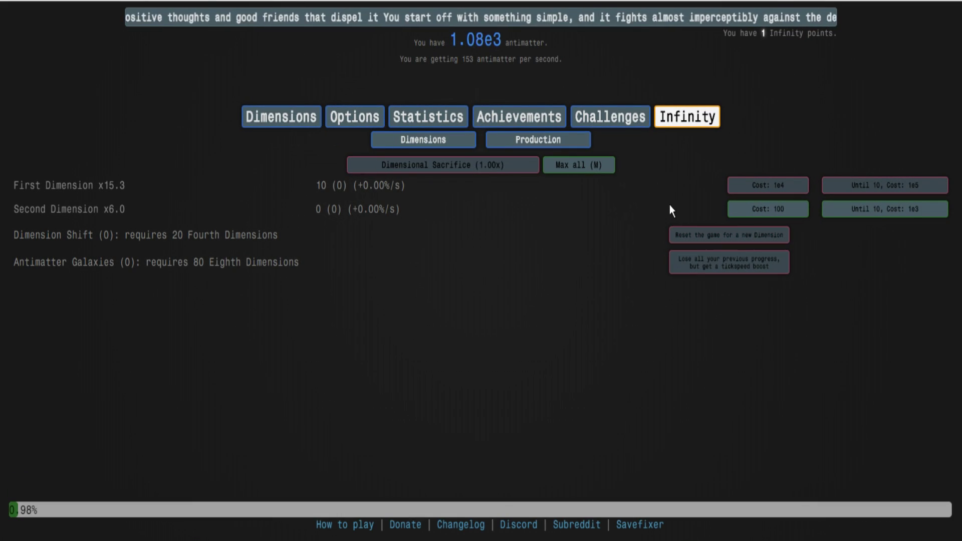
left_click(611, 117)
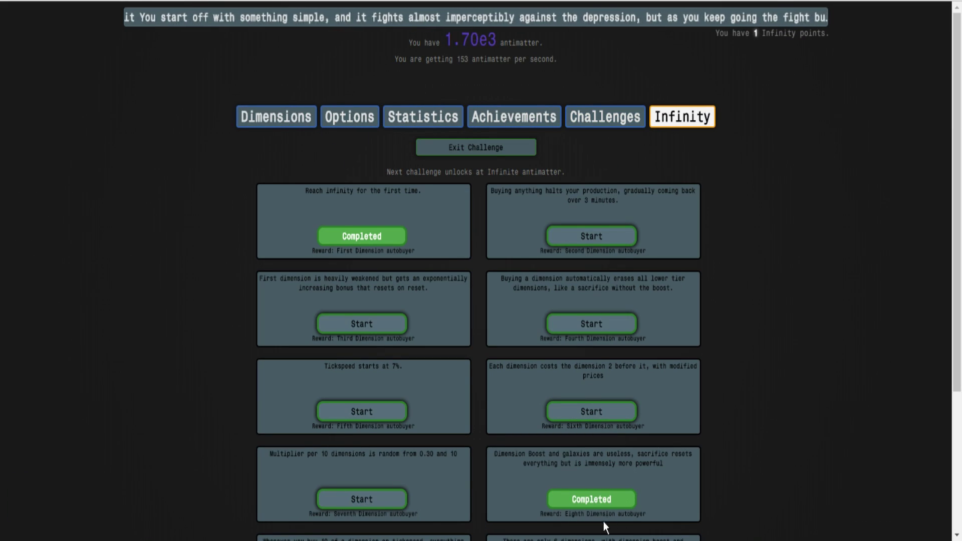
left_click(611, 502)
Confirm Challenge 8 and buy the First and Eighth Dimensions infinitied-stat upgrade.
left_click(533, 103)
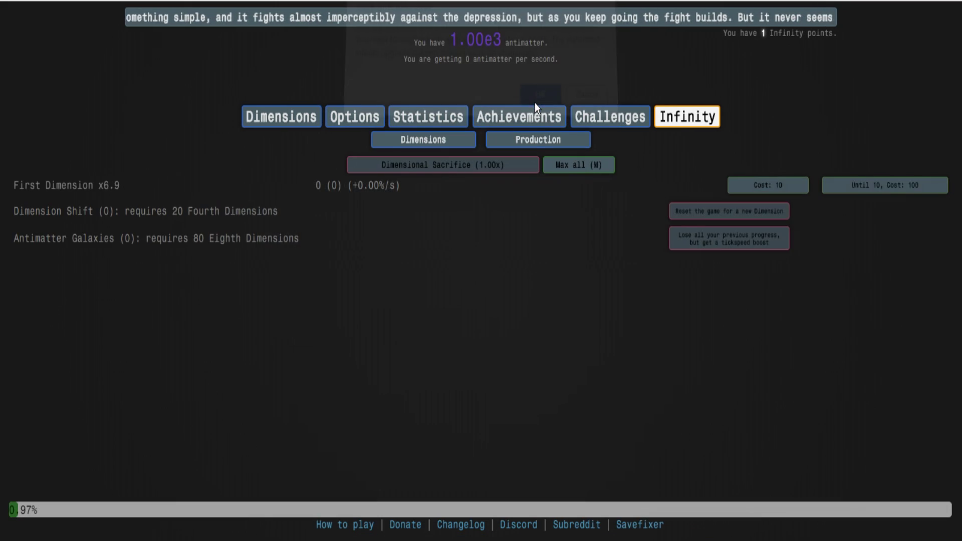
left_click(622, 118)
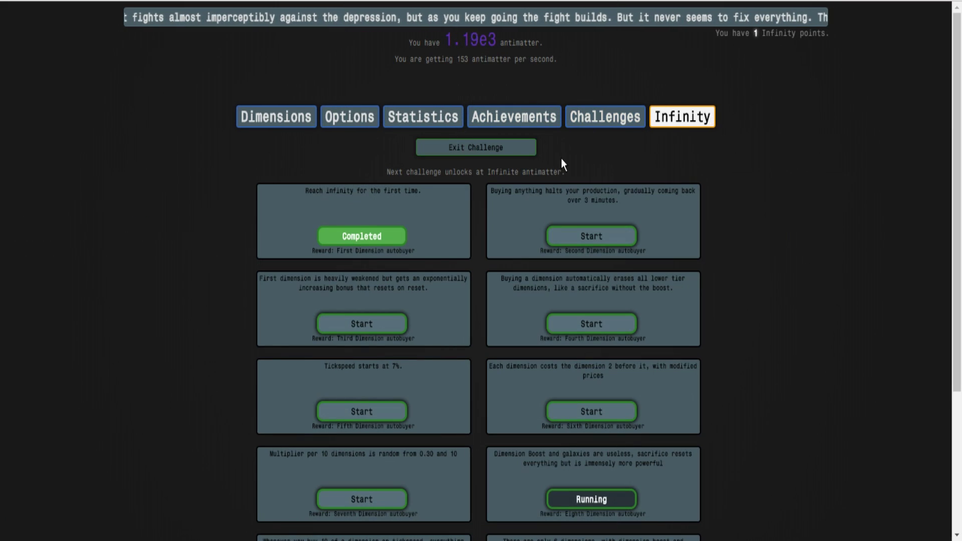
left_click(681, 116)
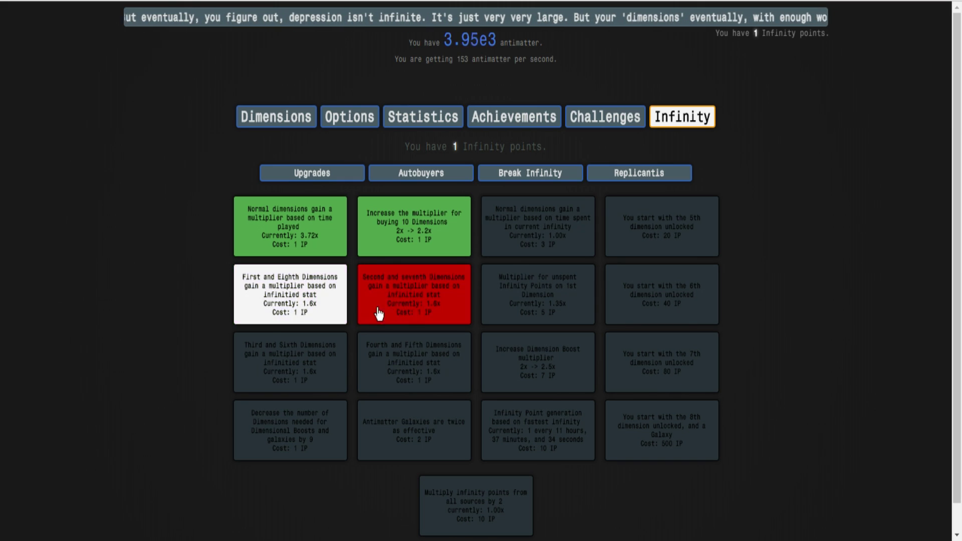
left_click(299, 302)
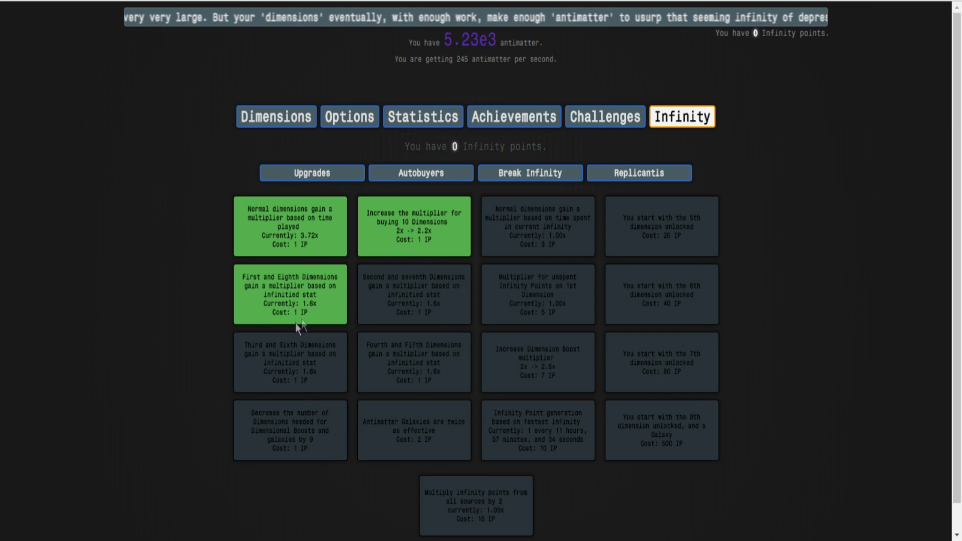
left_click(284, 119)
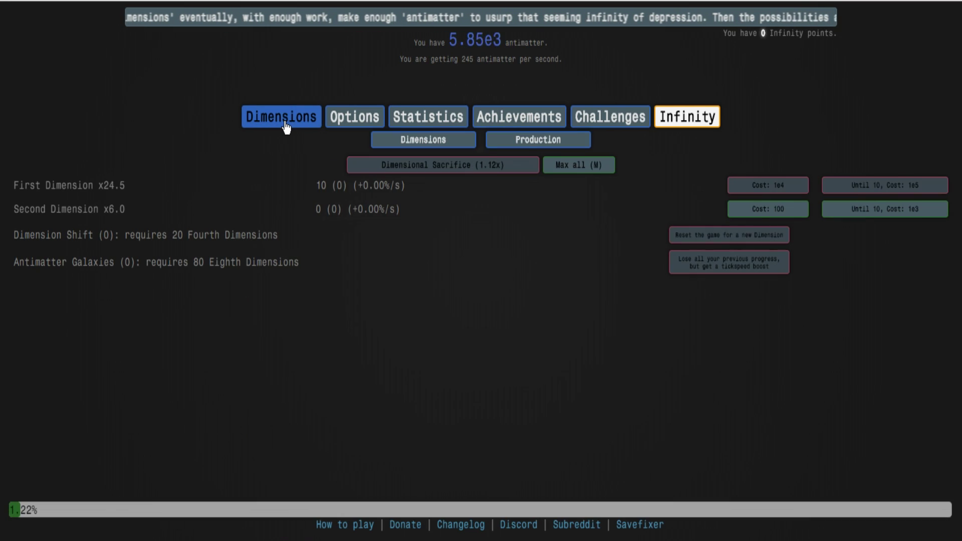
Buy ten Second Dimensions and Max all, glancing at Challenges and Infinity upgrades.
left_click(850, 214)
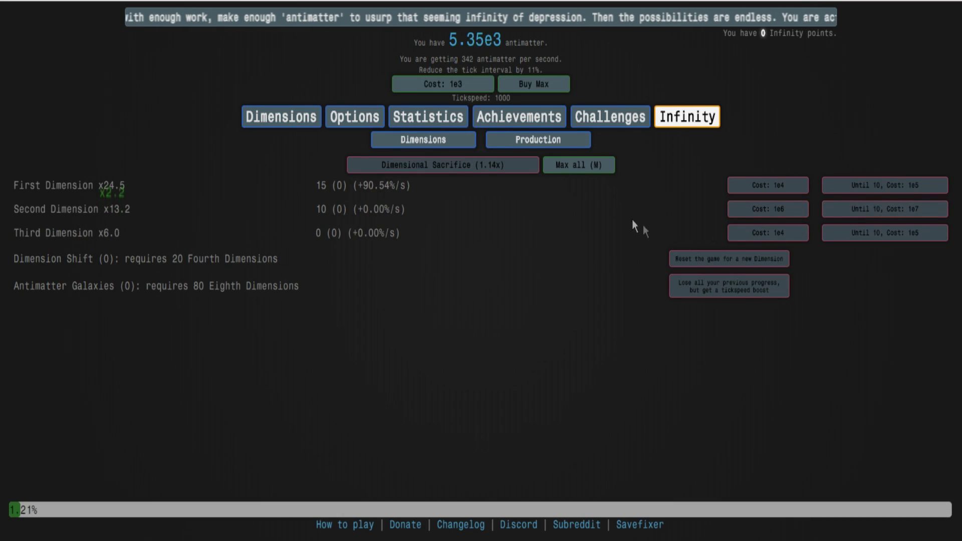
left_click(597, 169)
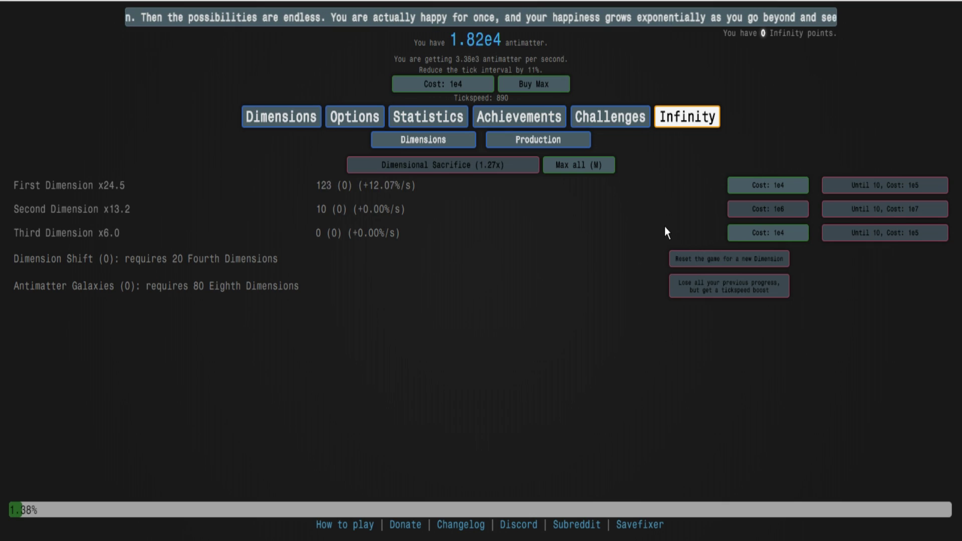
left_click(627, 112)
left_click(690, 123)
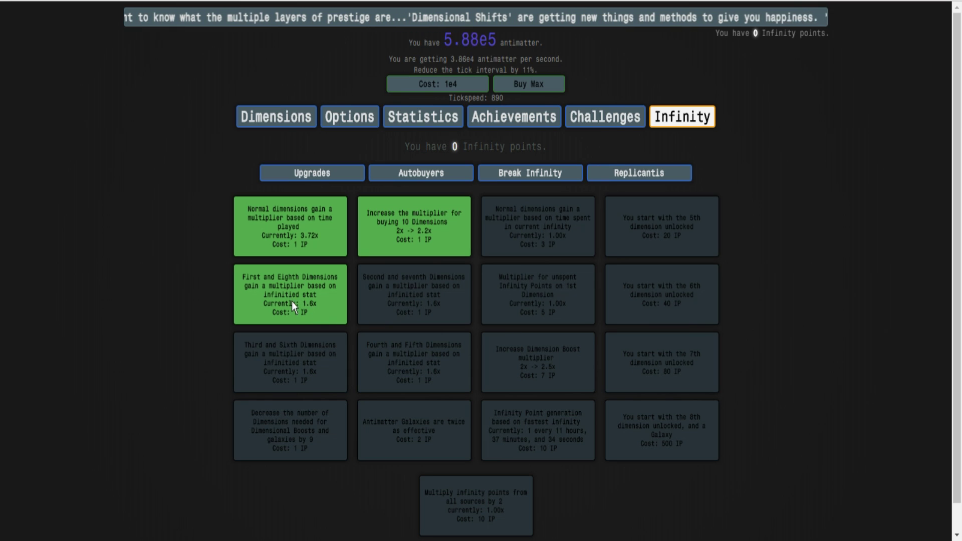
left_click(279, 125)
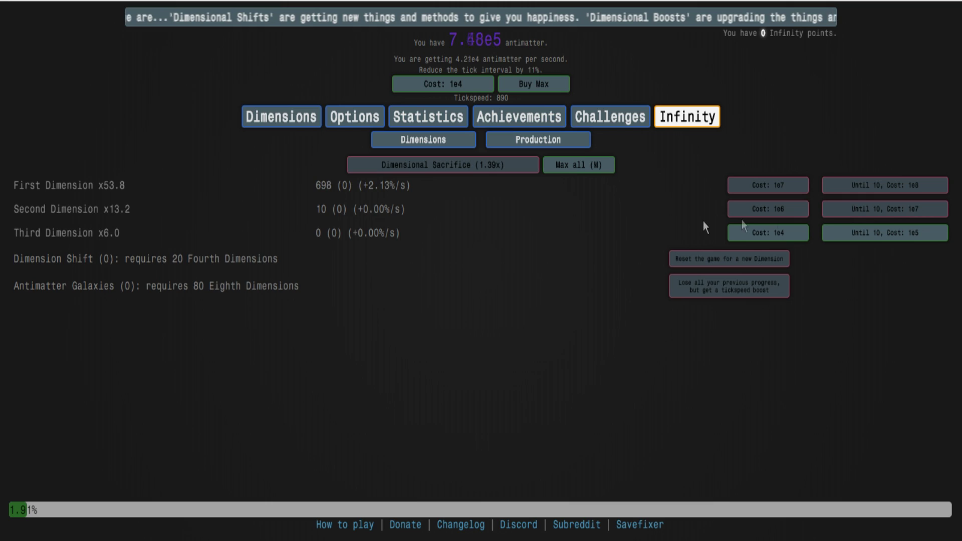
Buy ten Third Dimensions, then check Achievements, Challenges, Infinity and Statistics.
left_click(876, 233)
left_click(562, 116)
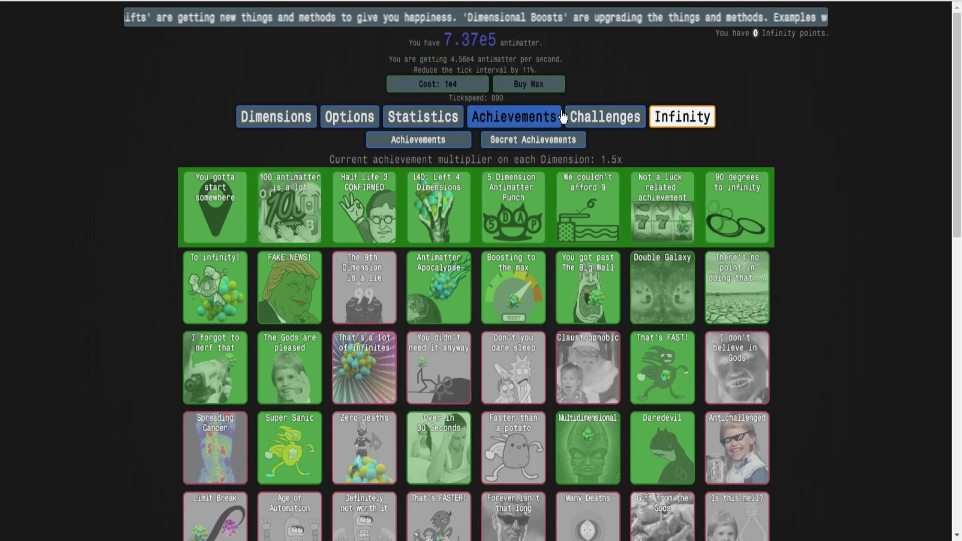
left_click(619, 117)
left_click(681, 120)
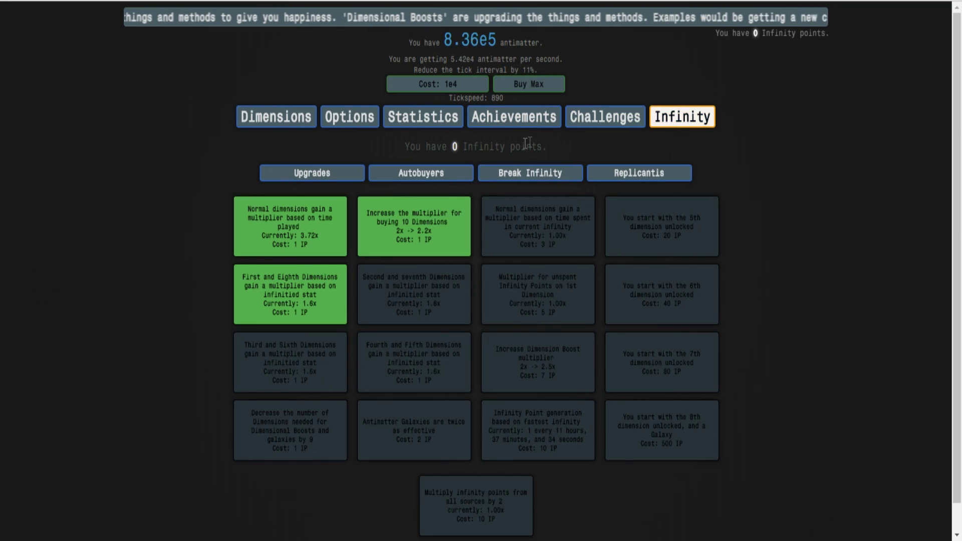
left_click(434, 115)
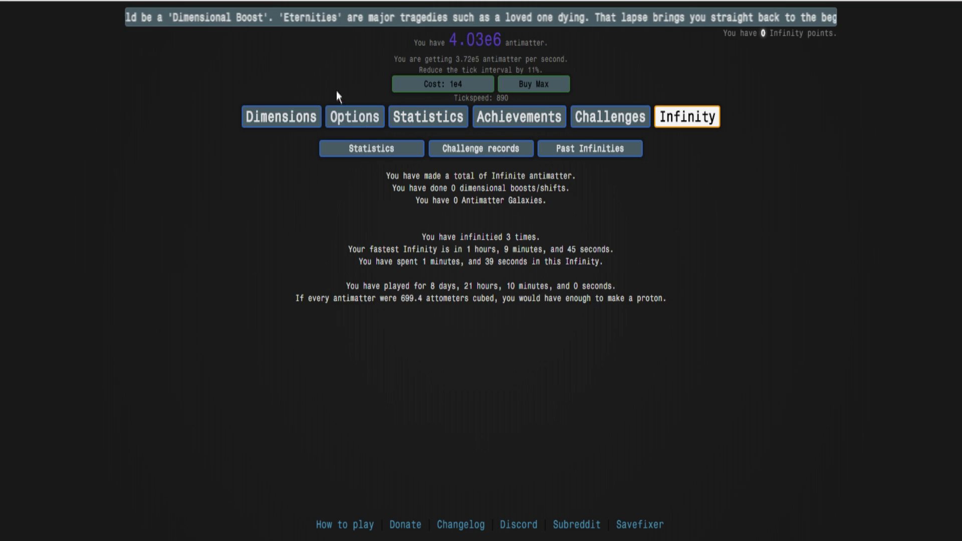
Max all dimensions and tickspeed to bring the tick to 627, then view achievements.
left_click(285, 117)
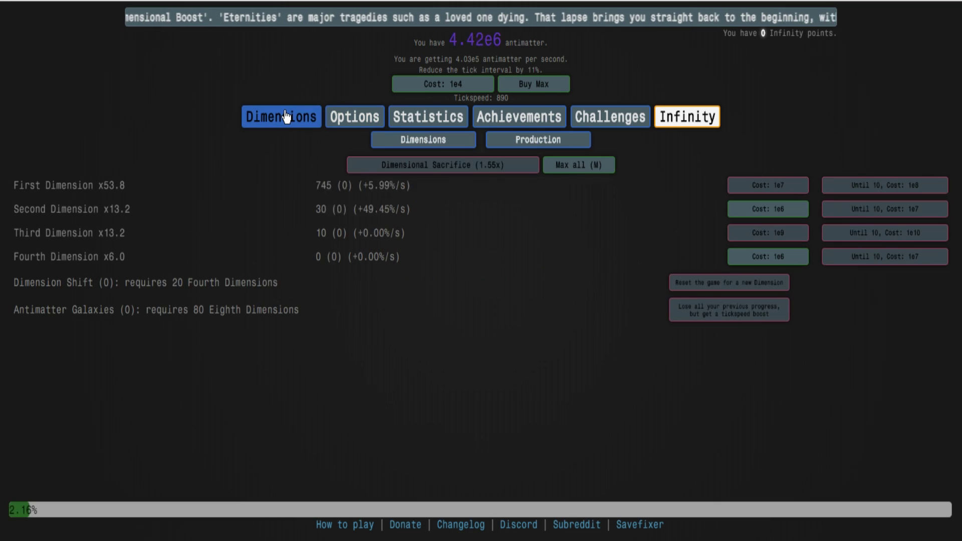
left_click(577, 168)
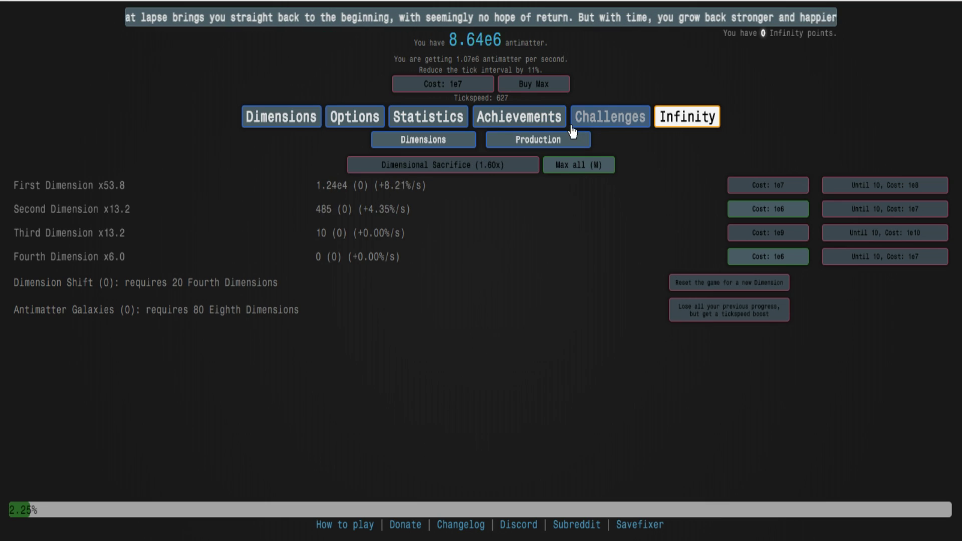
left_click(599, 121)
left_click(538, 120)
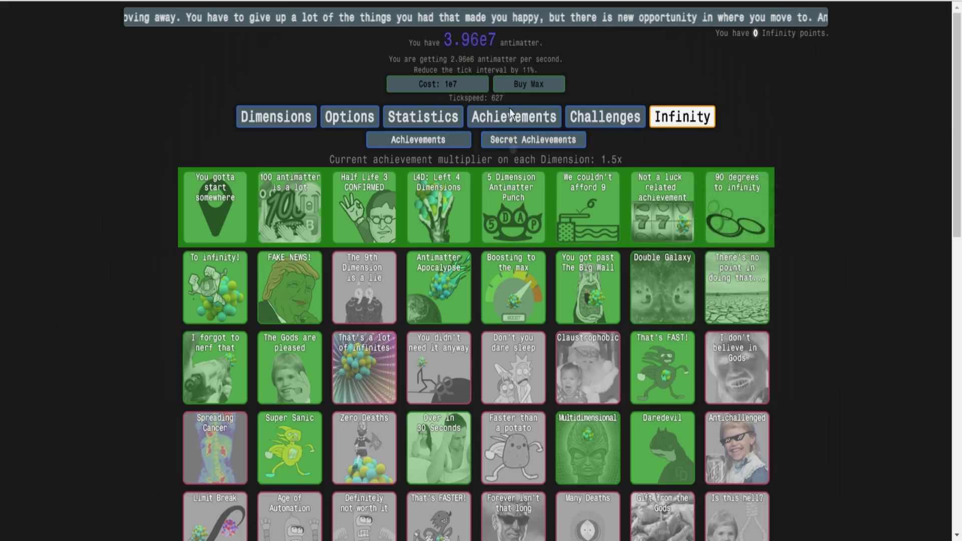
scroll(368, 478, "down", 5)
scroll(316, 509, "down", 4)
scroll(325, 502, "down", 1)
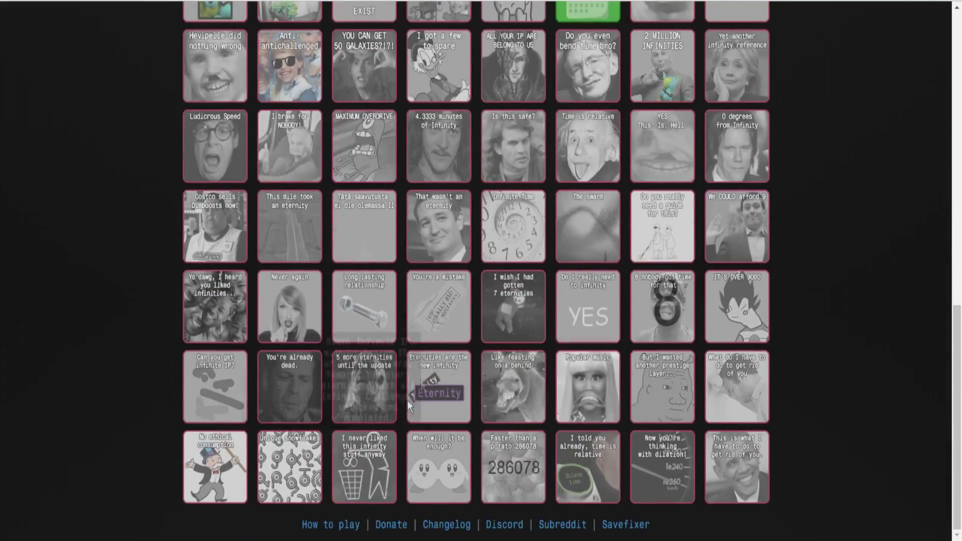
scroll(543, 237, "up", 10)
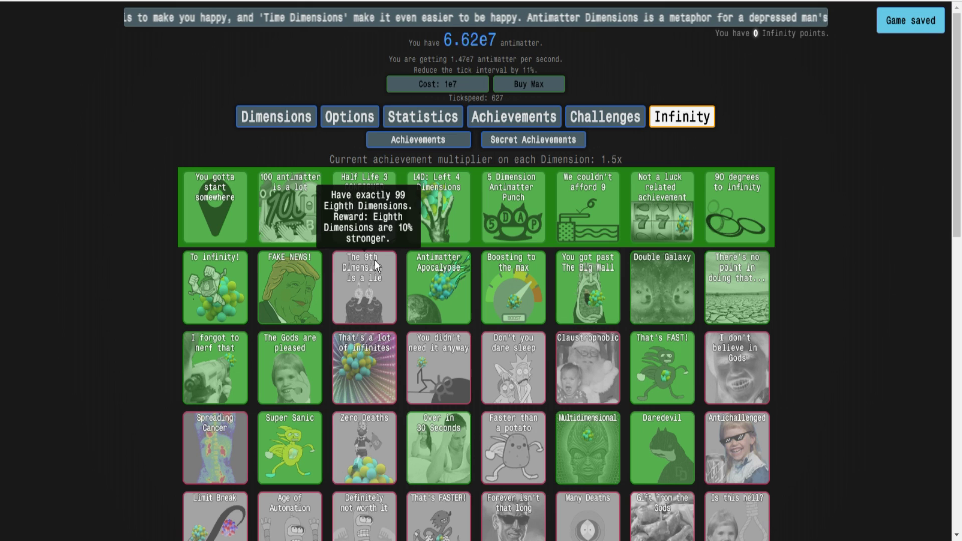
mouse_move(365, 288)
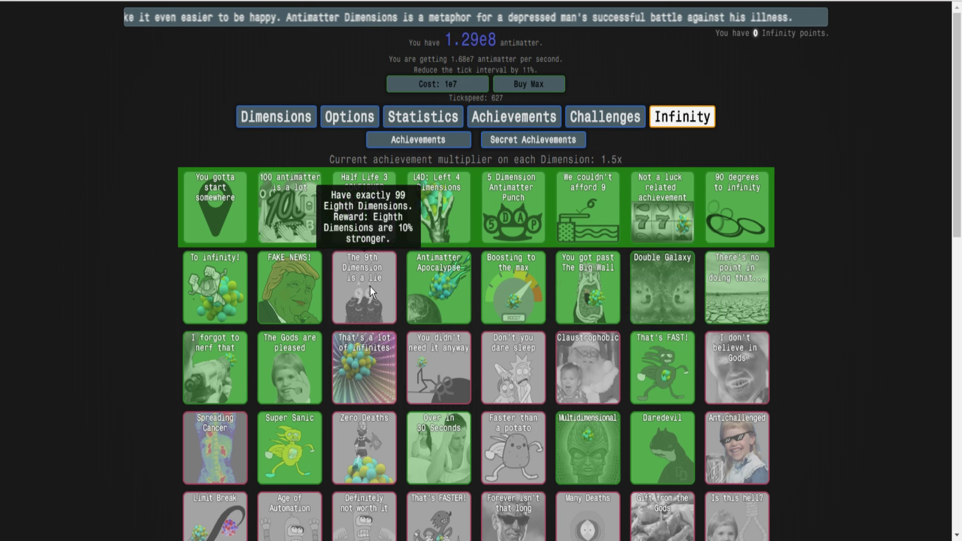
scroll(379, 289, "down", 1)
Leave the achievements grid and return to the dimensions list.
left_click(280, 51)
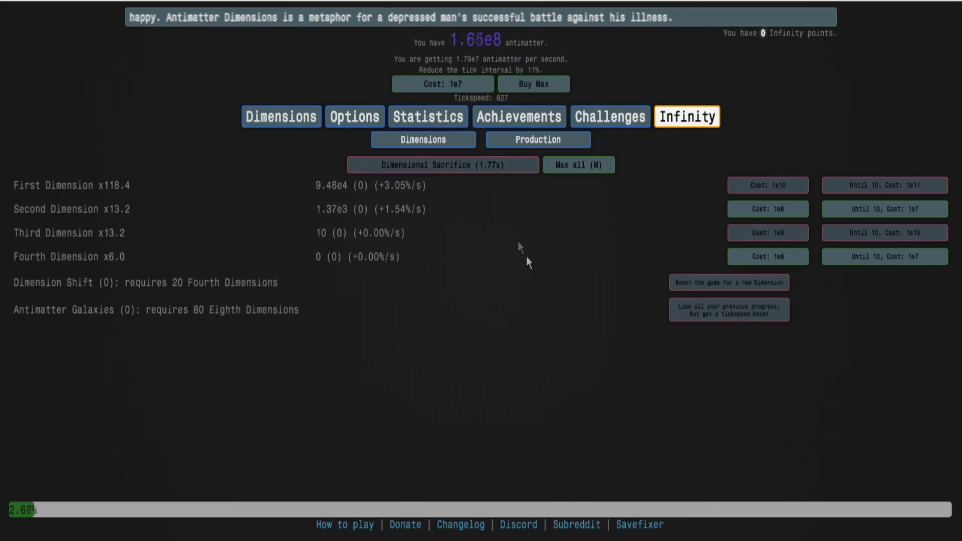
Max all, buy the Fourth and Fifth Dimensions Infinity upgrade, and view statistics.
left_click(599, 172)
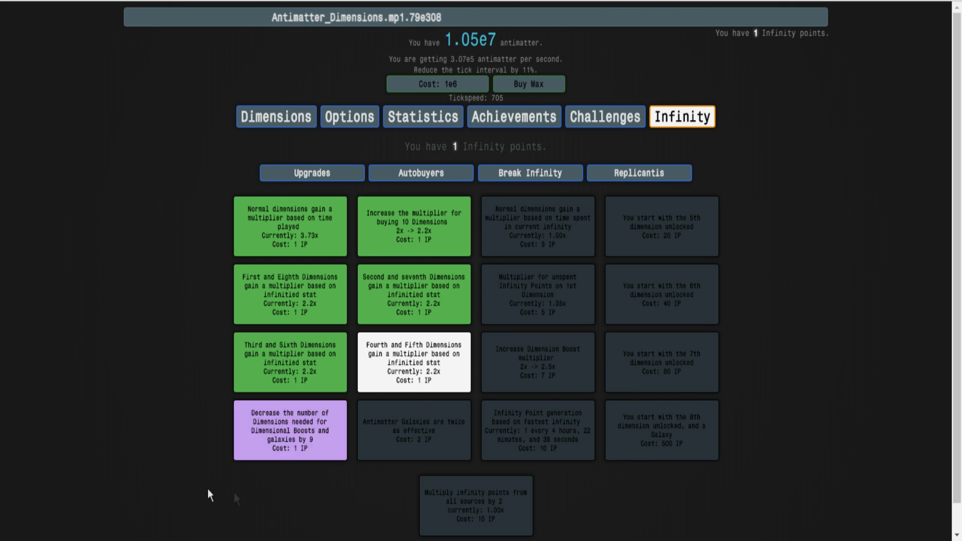
left_click(448, 367)
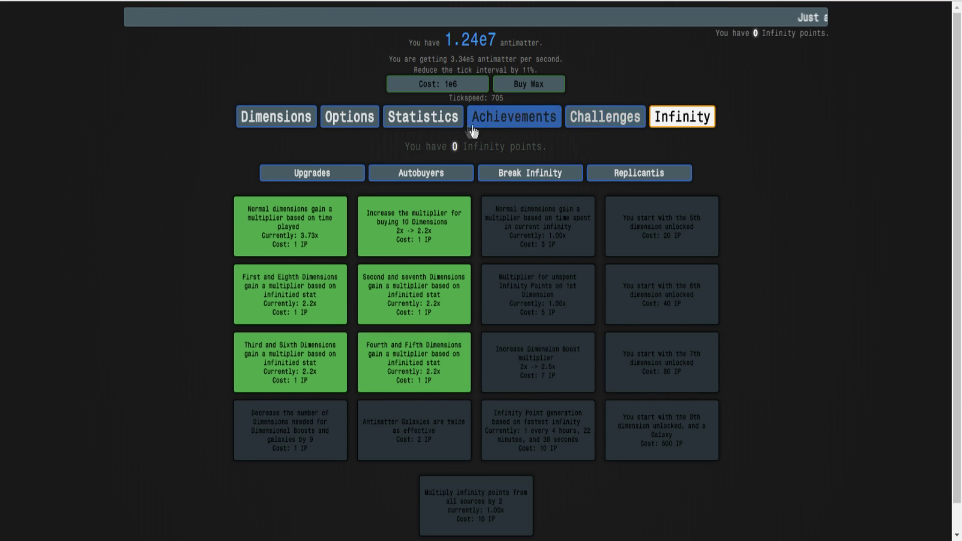
left_click(402, 120)
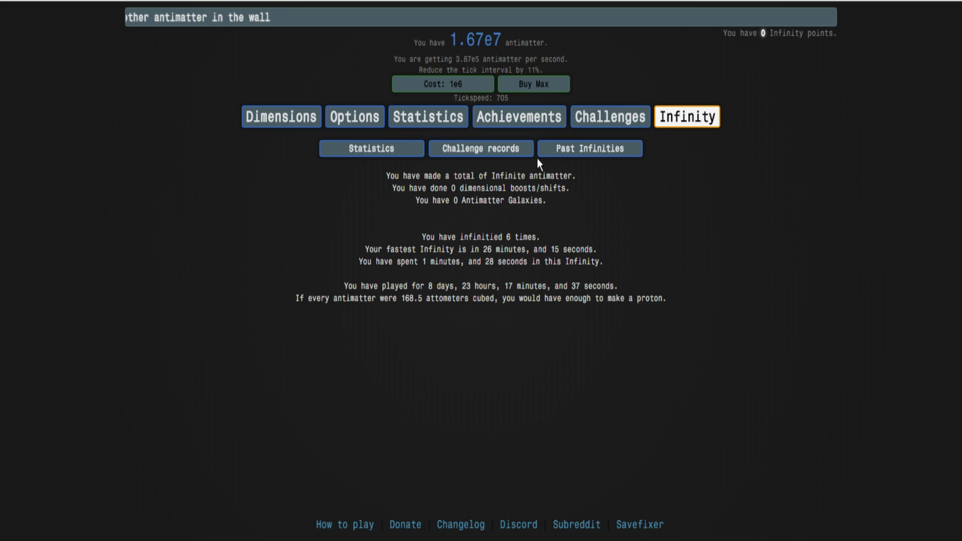
After checking challenges, Max all with M, then look over the Infinity upgrades.
left_click(594, 119)
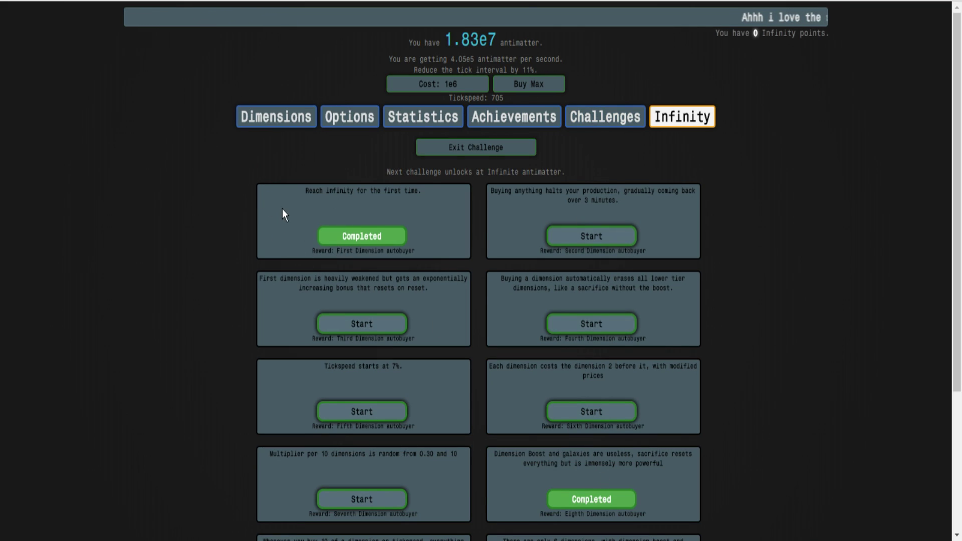
left_click(294, 120)
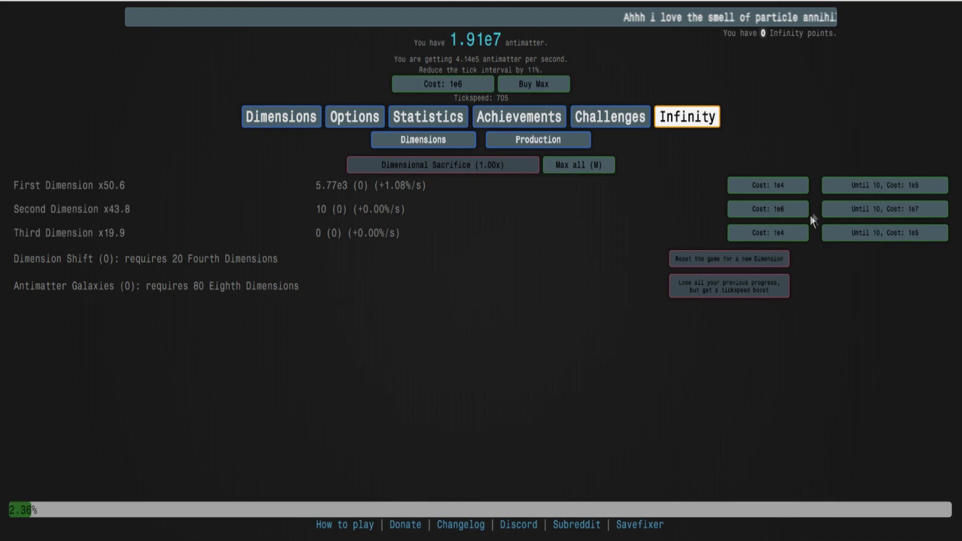
left_click(610, 120)
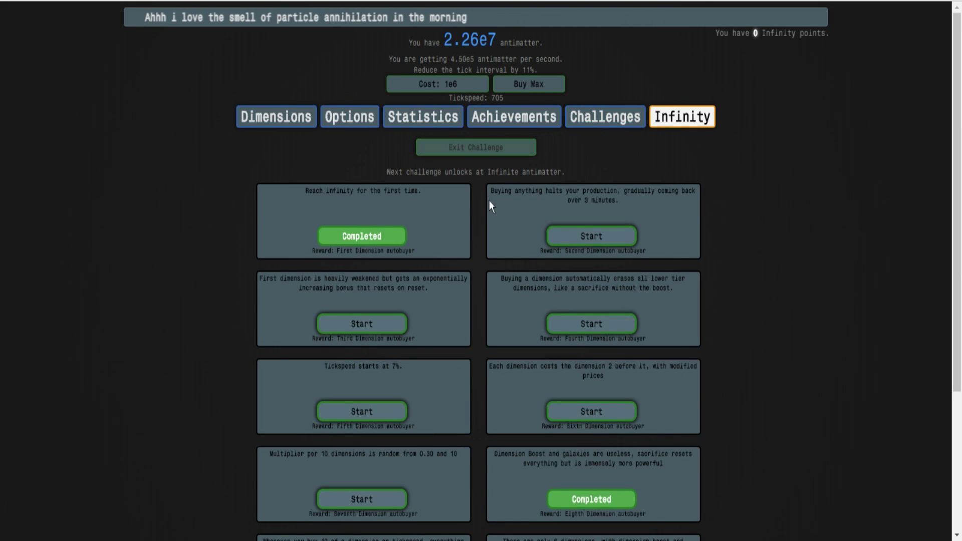
left_click(260, 122)
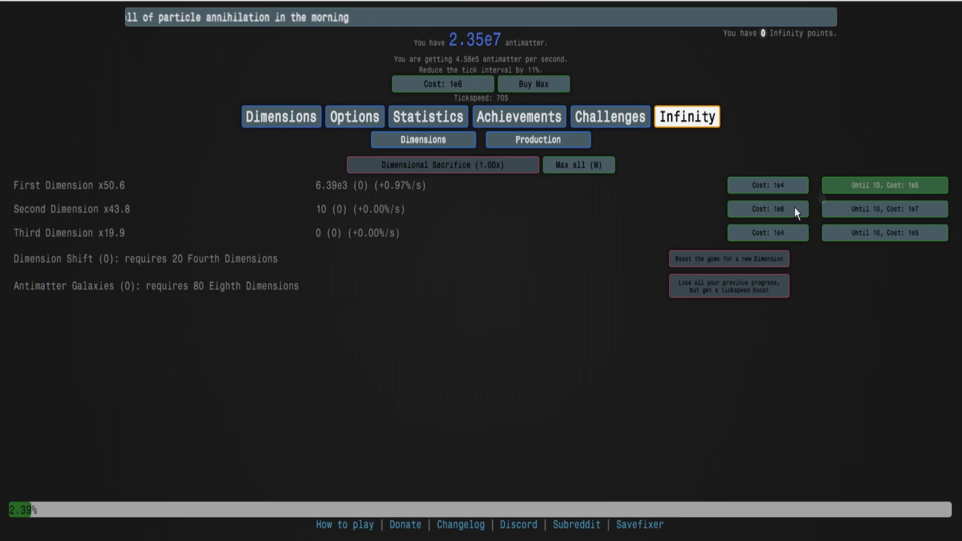
key("m")
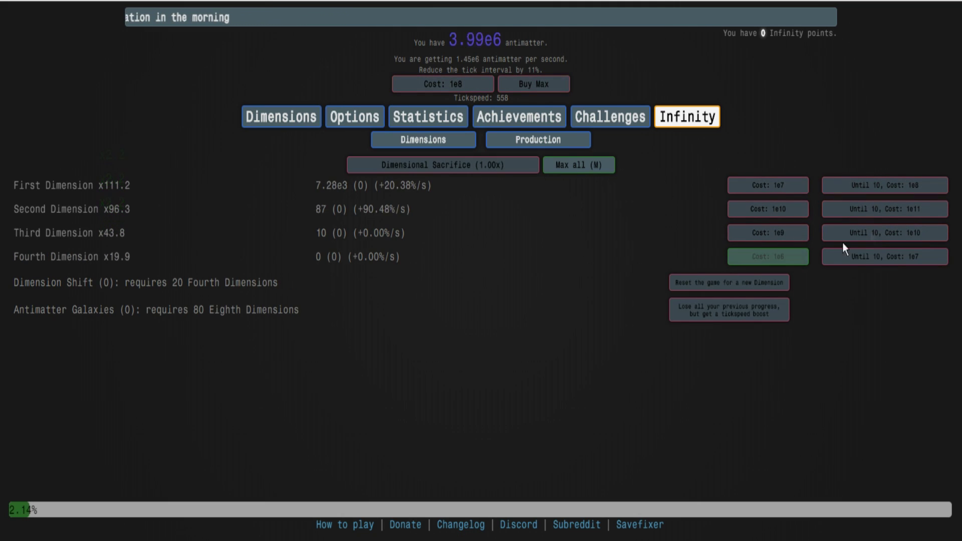
left_click(622, 119)
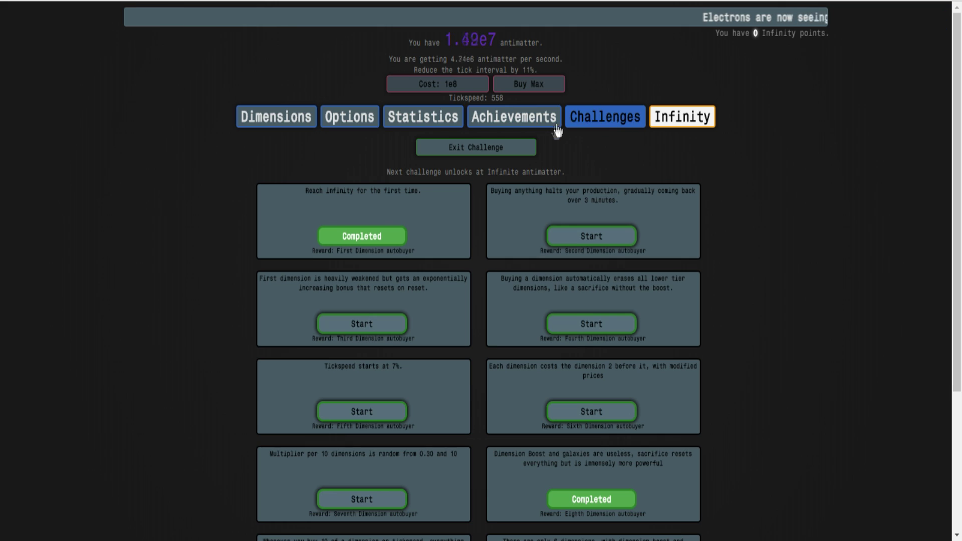
left_click(682, 116)
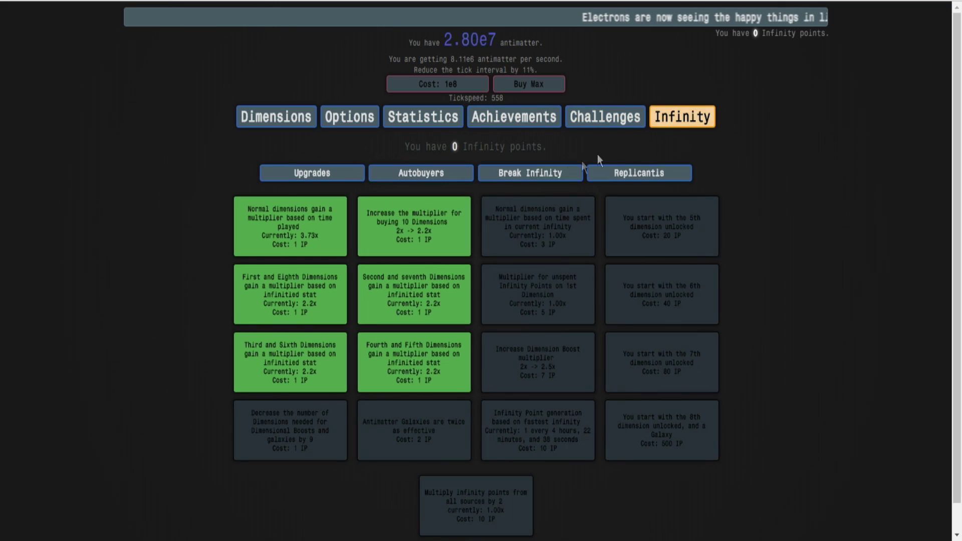
left_click(605, 116)
Look over the achievements grid and the challenges list.
left_click(538, 120)
mouse_move(362, 286)
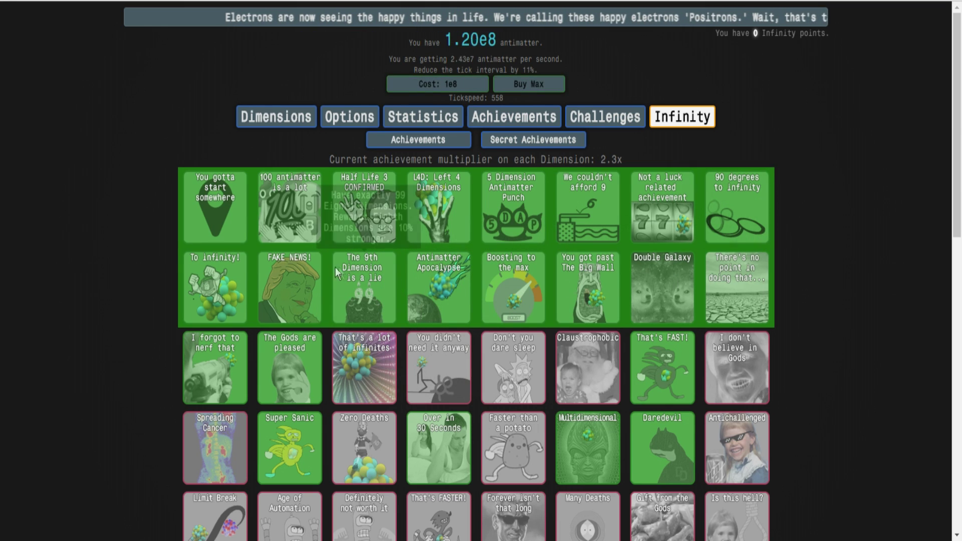
left_click(514, 117)
scroll(515, 304, "down", 10)
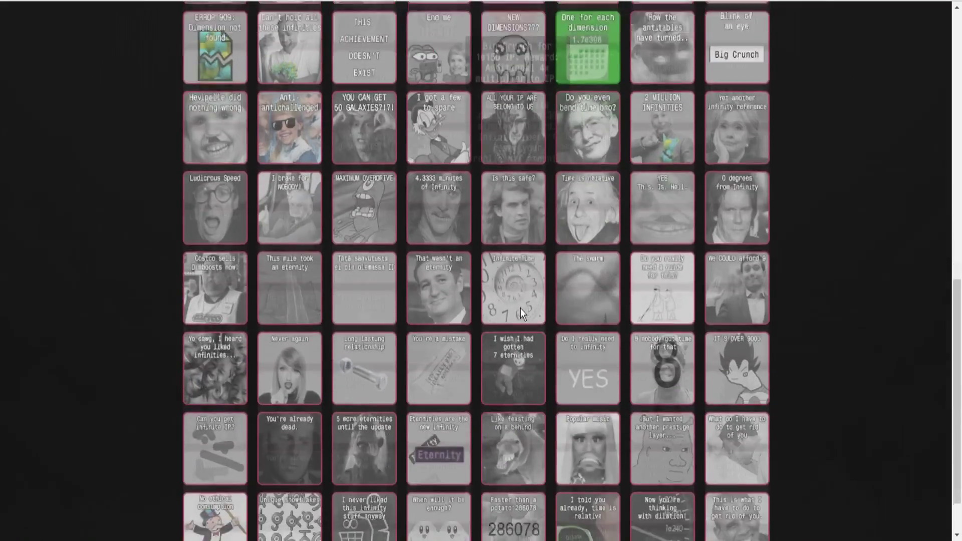
scroll(533, 301, "up", 5)
scroll(512, 286, "up", 5)
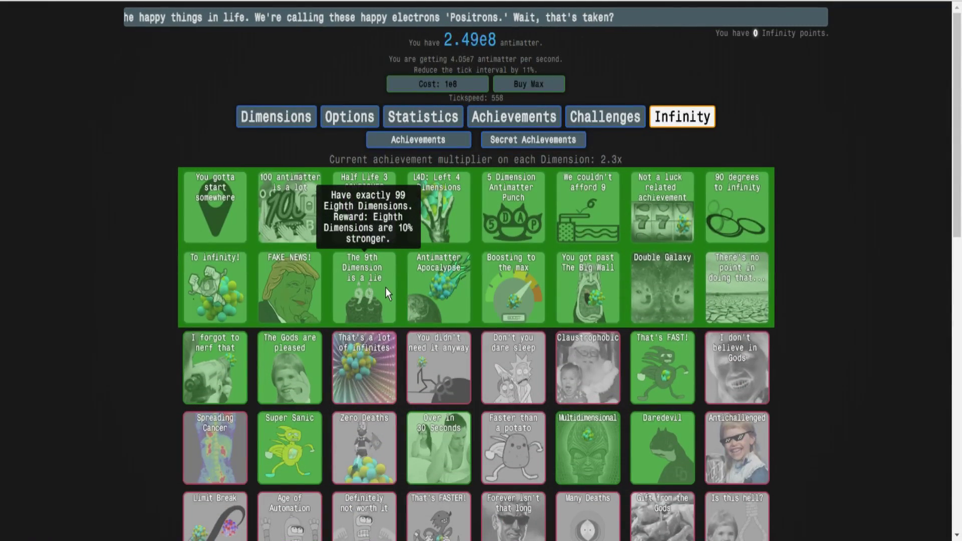
left_click(605, 117)
Enable the 1st and 8th Dimension autobuyers, then Max all for ten Fourth Dimensions.
left_click(664, 119)
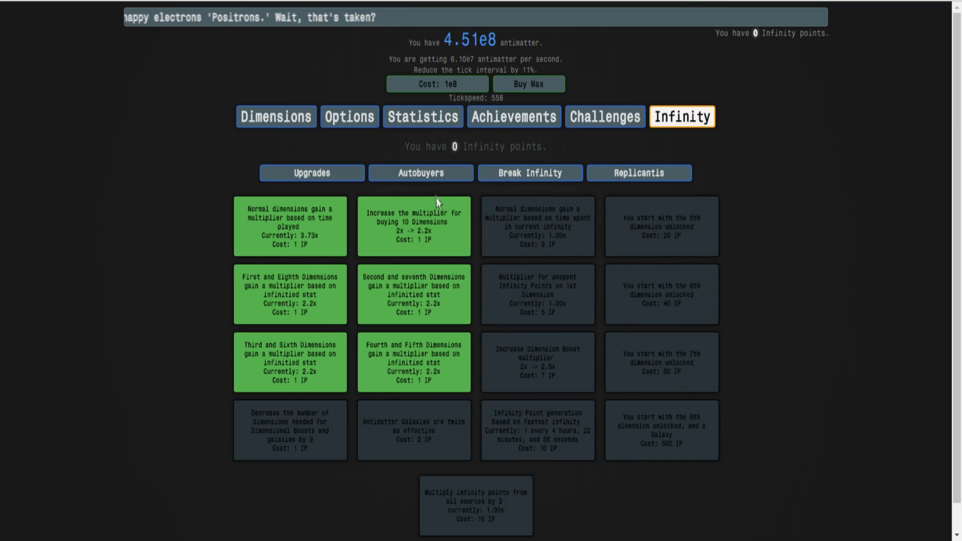
left_click(449, 174)
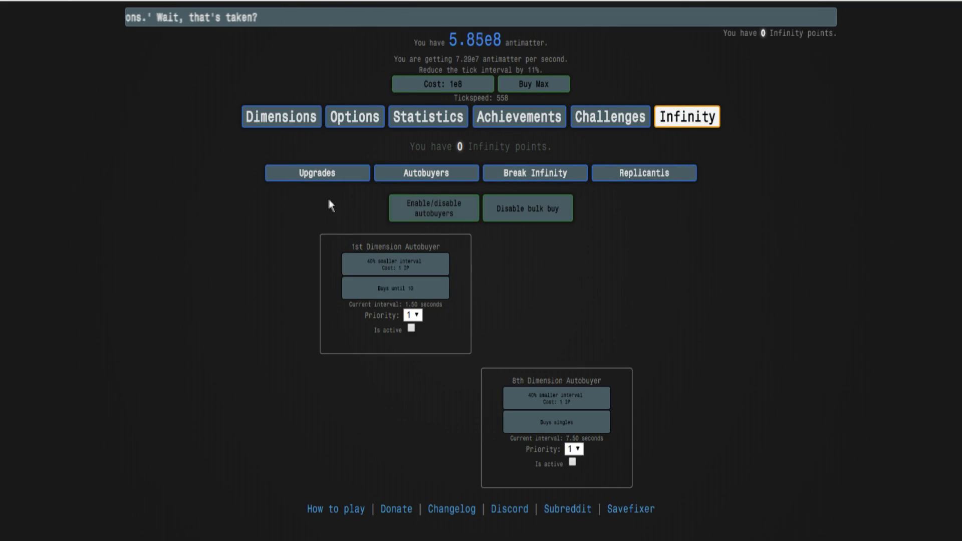
left_click(429, 212)
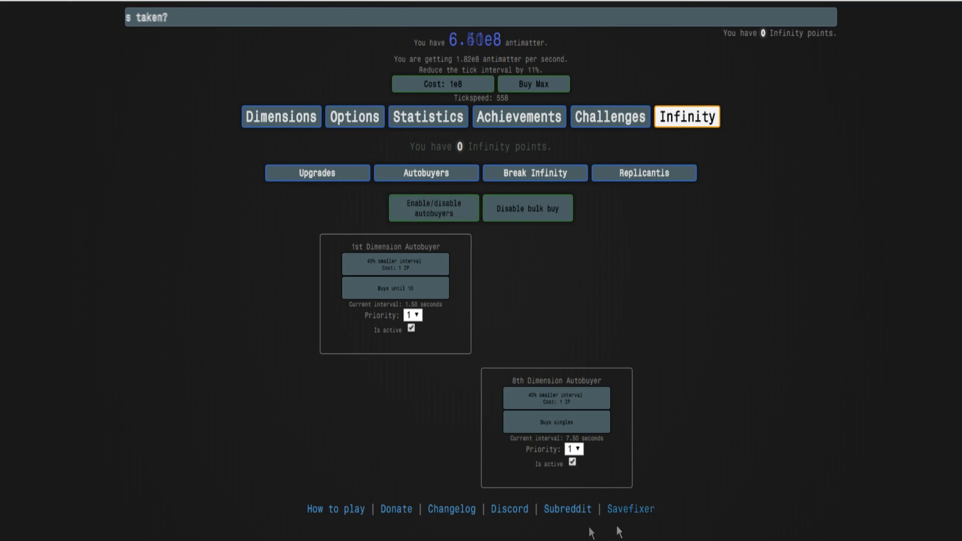
left_click(305, 118)
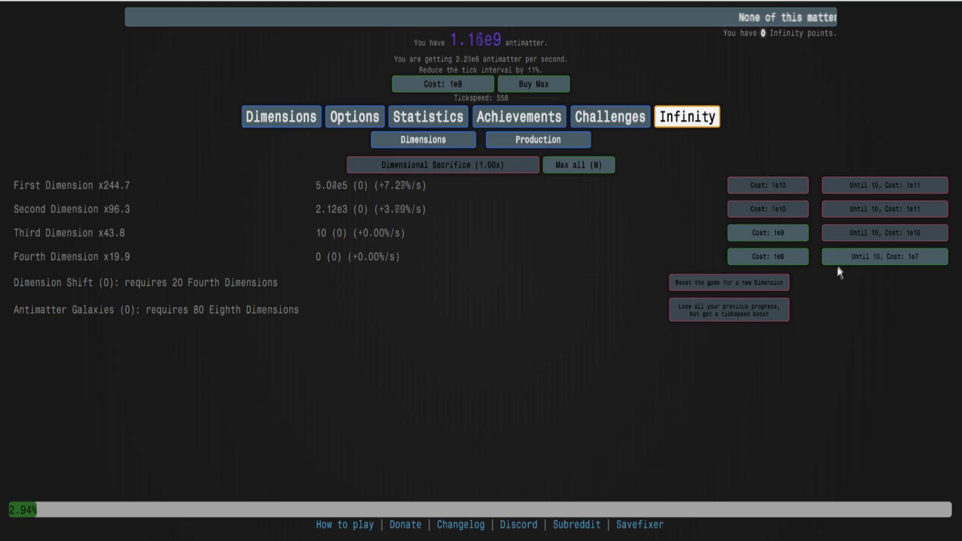
key("m")
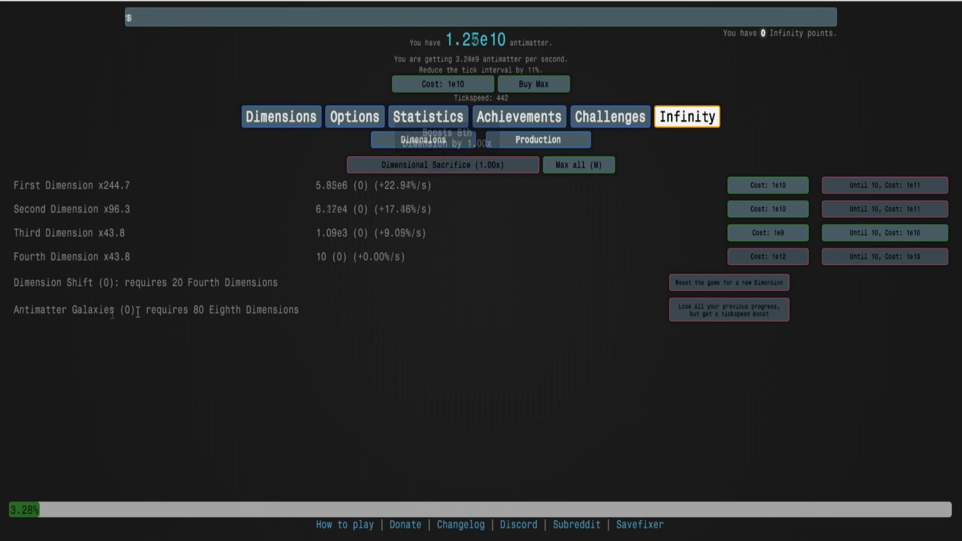
Max all twice and buy more First and ten Second Dimensions, reaching x530 and x211.8.
key("m")
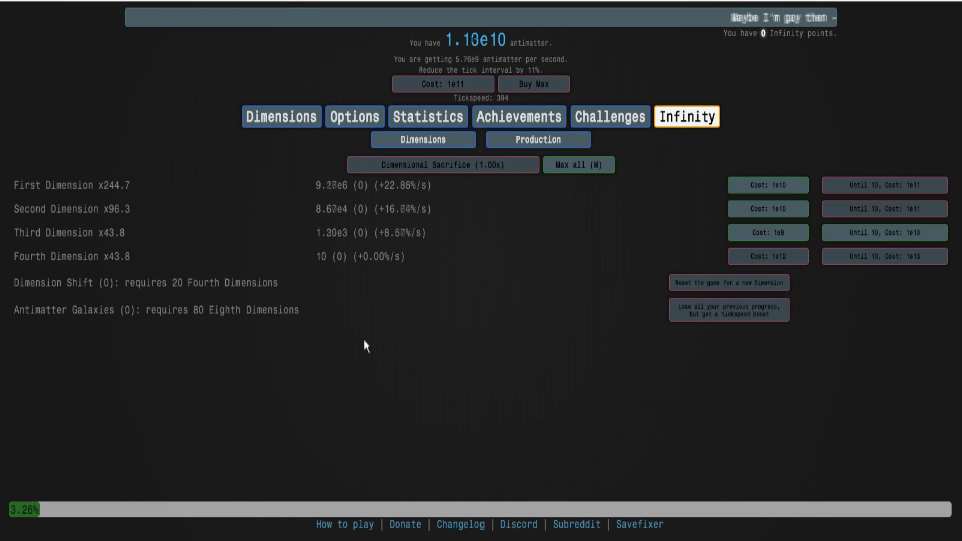
key("m")
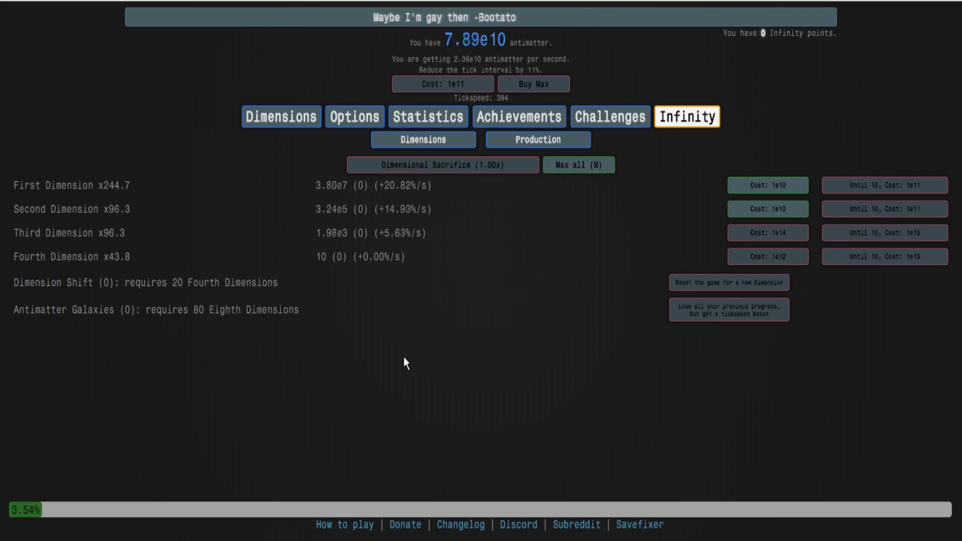
left_click(610, 116)
key("1")
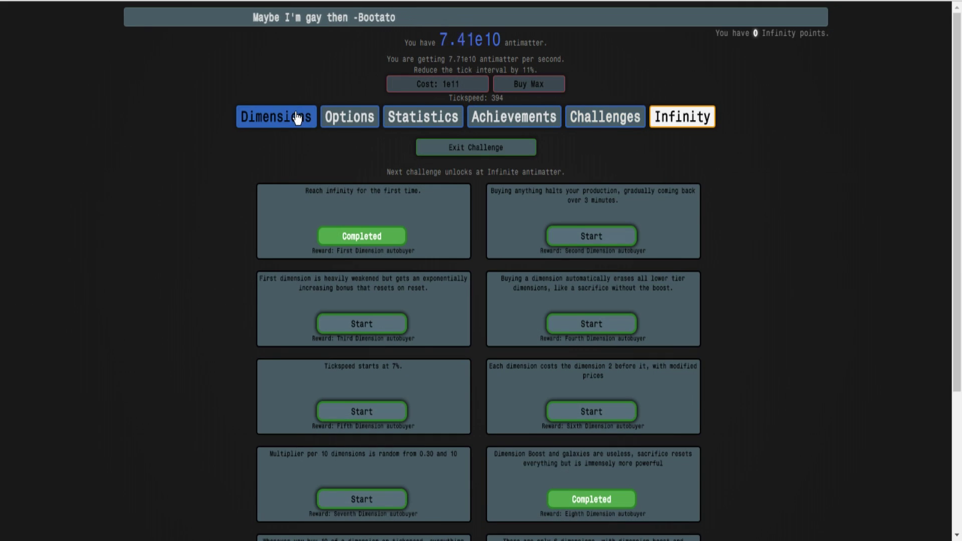
left_click(299, 116)
left_click(828, 212)
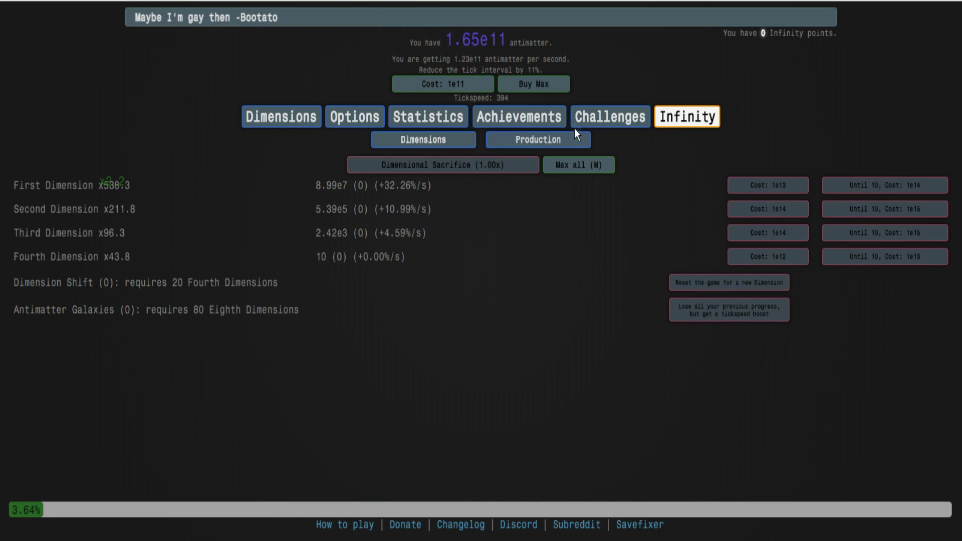
left_click(630, 123)
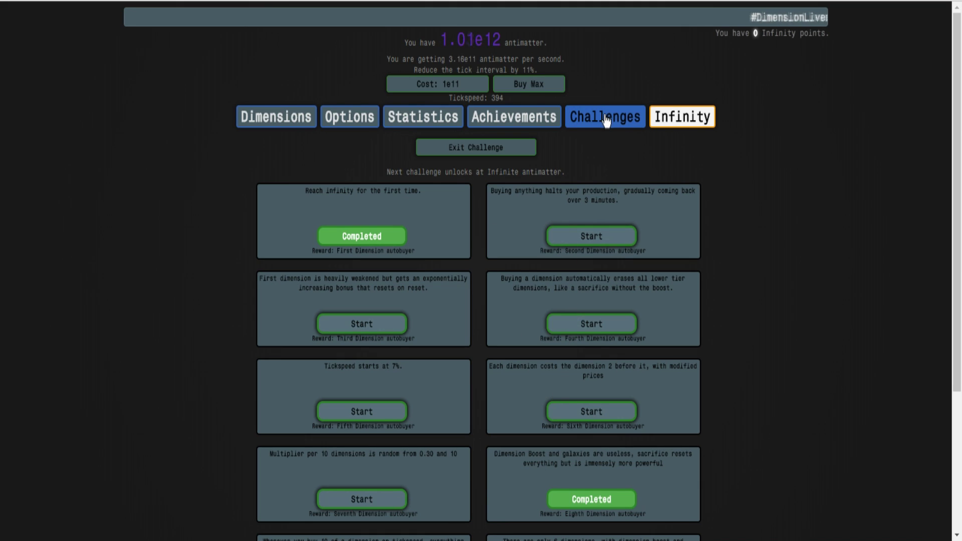
left_click(538, 118)
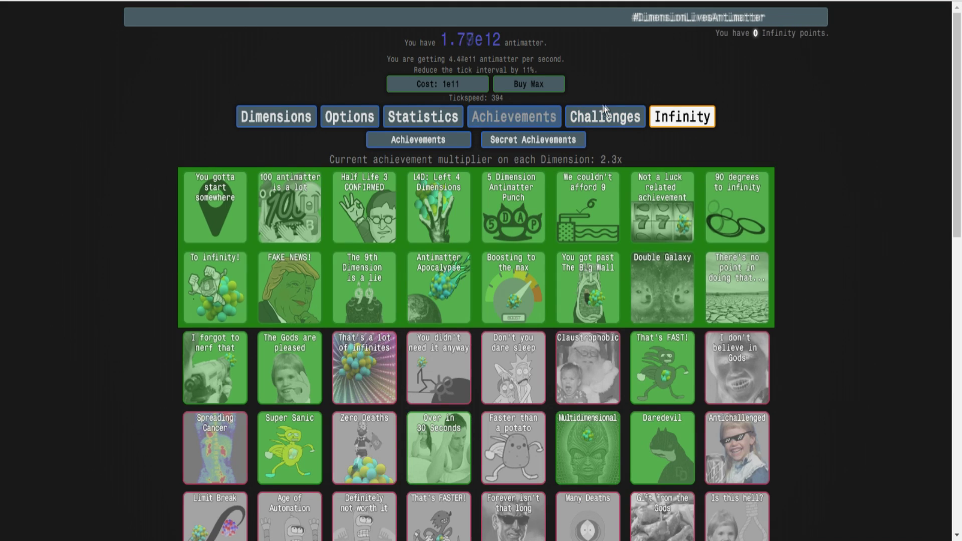
left_click(634, 117)
left_click(683, 117)
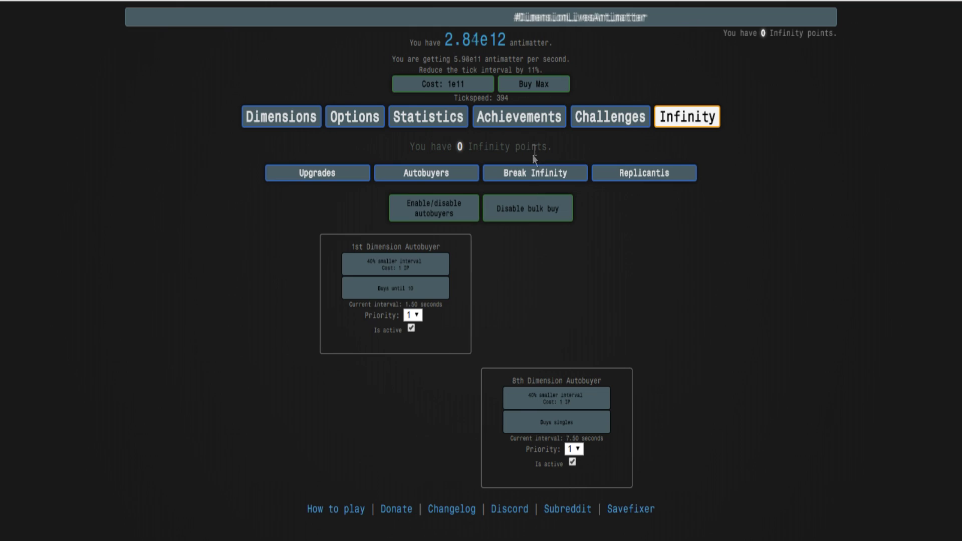
left_click(365, 173)
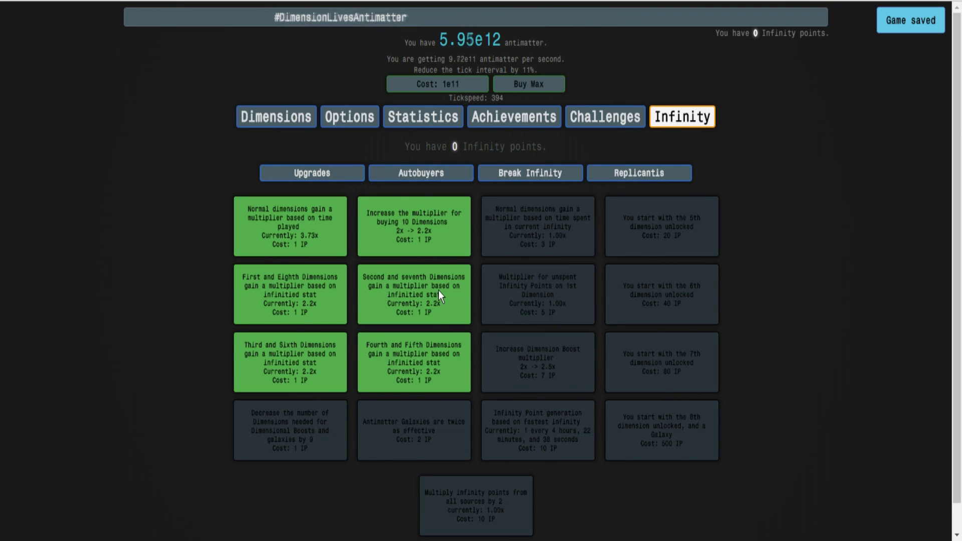
left_click(625, 132)
scroll(861, 224, "down", 2)
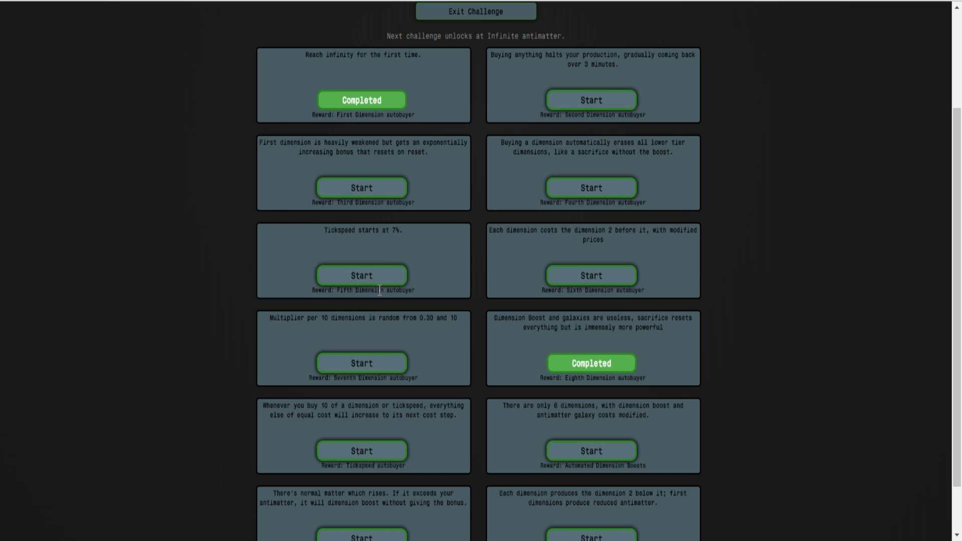
scroll(402, 274, "up", 3)
left_click(304, 119)
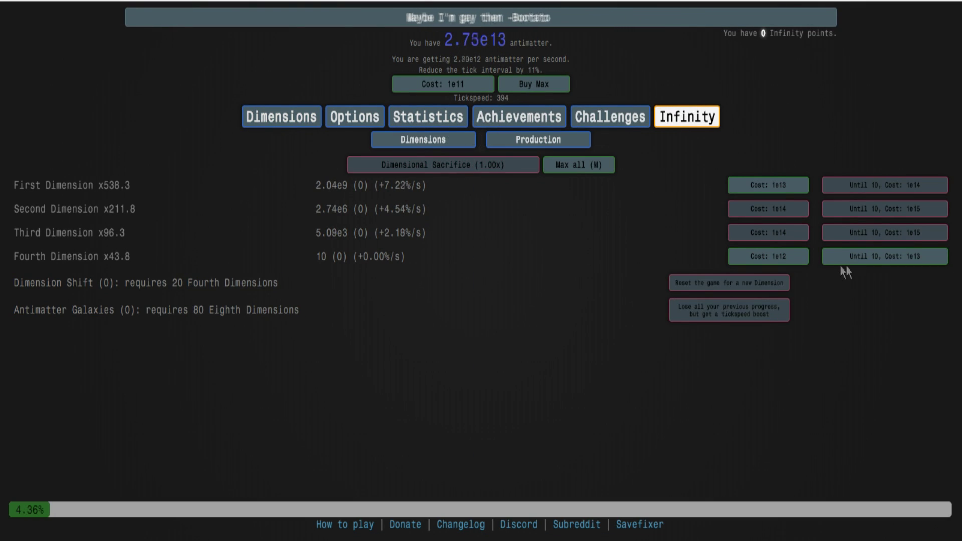
Buy ten Fourth Dimensions, Dimension Shift, then ten First and Second Dimensions plus Max all.
left_click(857, 259)
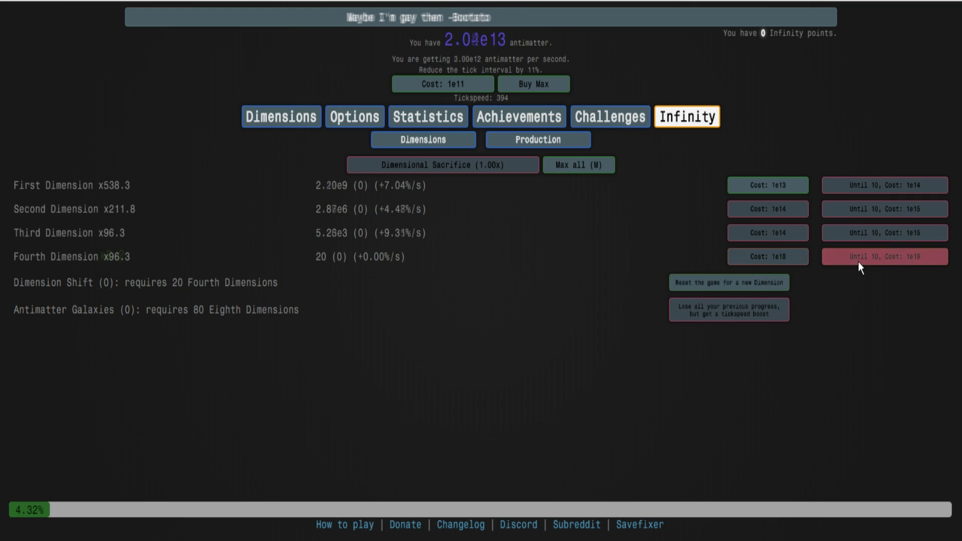
left_click(751, 284)
left_click(871, 185)
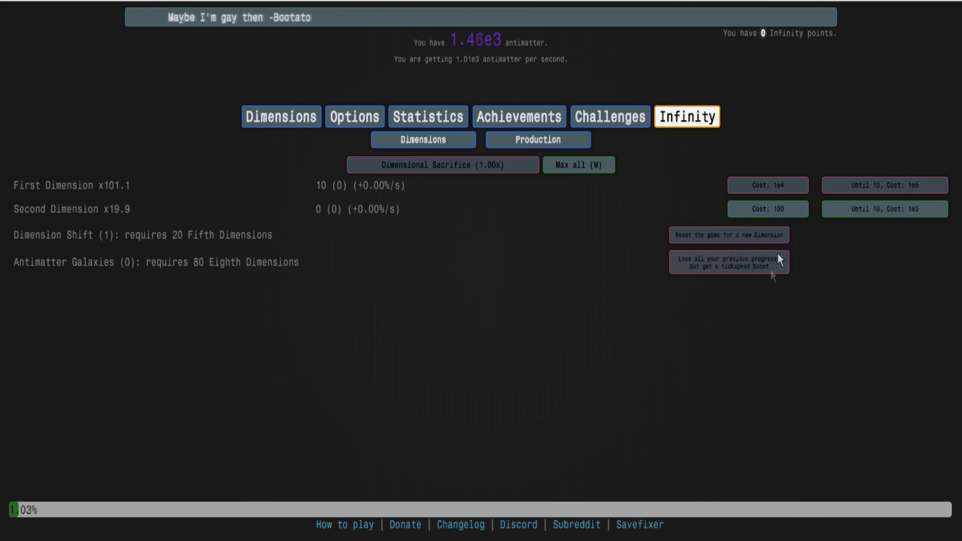
left_click(871, 209)
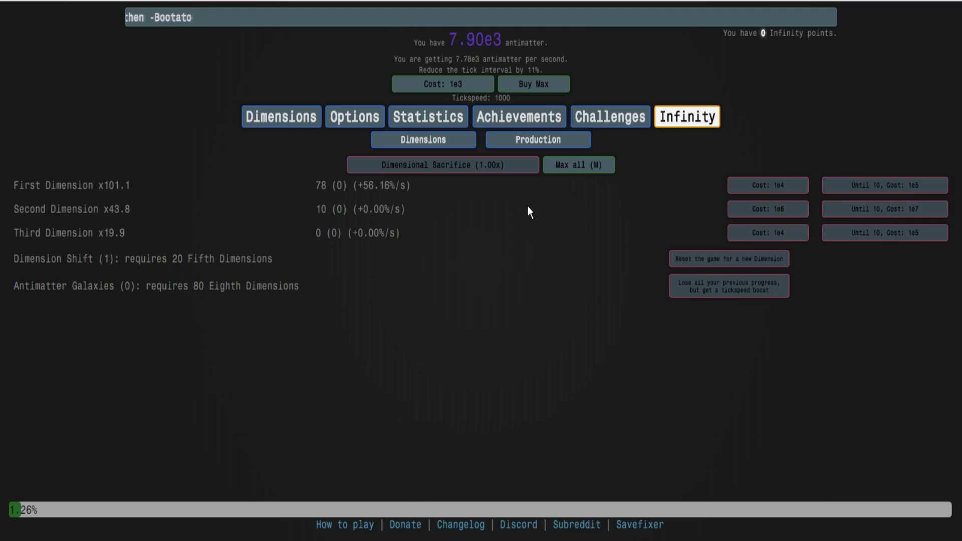
key("m")
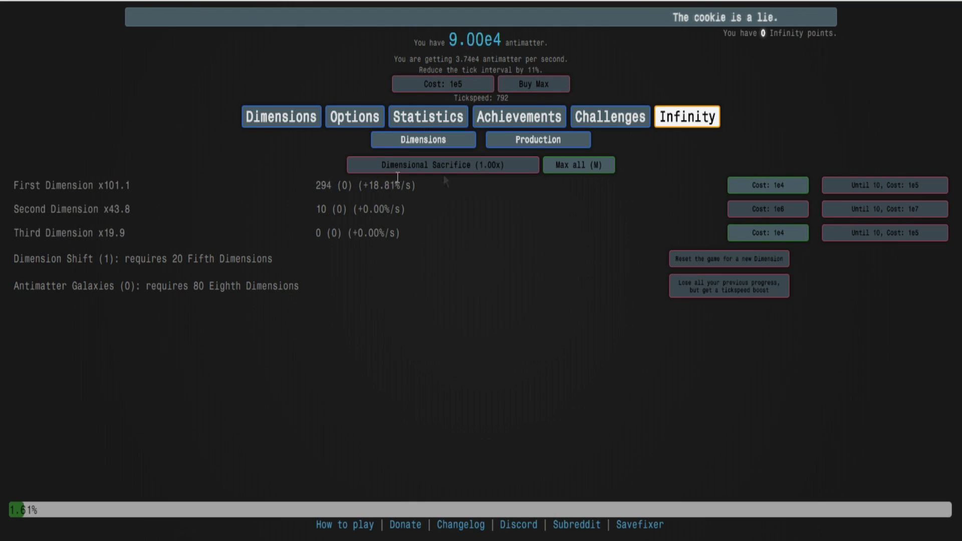
key("m")
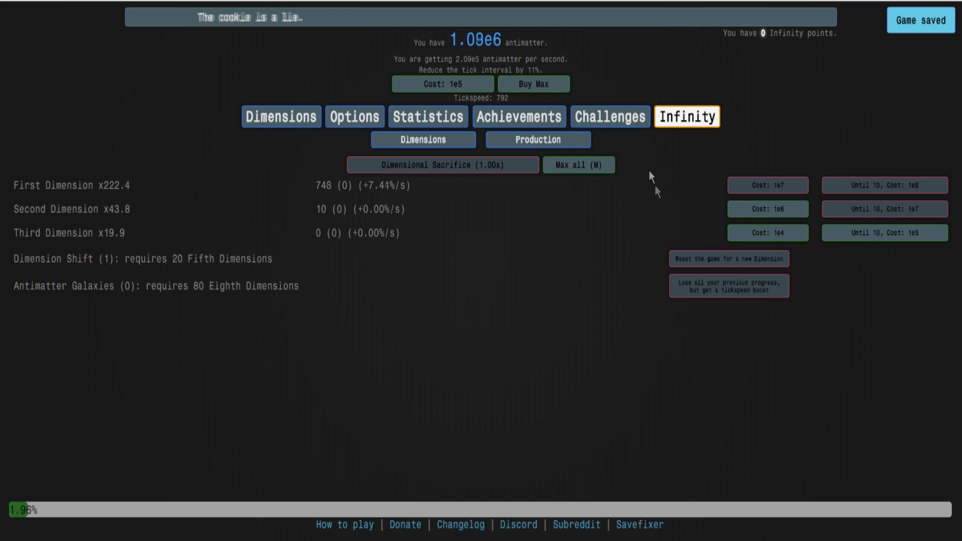
Buy the Third Dimension up to 10, unlocking the Fourth Dimension at 6.60e6 antimatter.
left_click(639, 120)
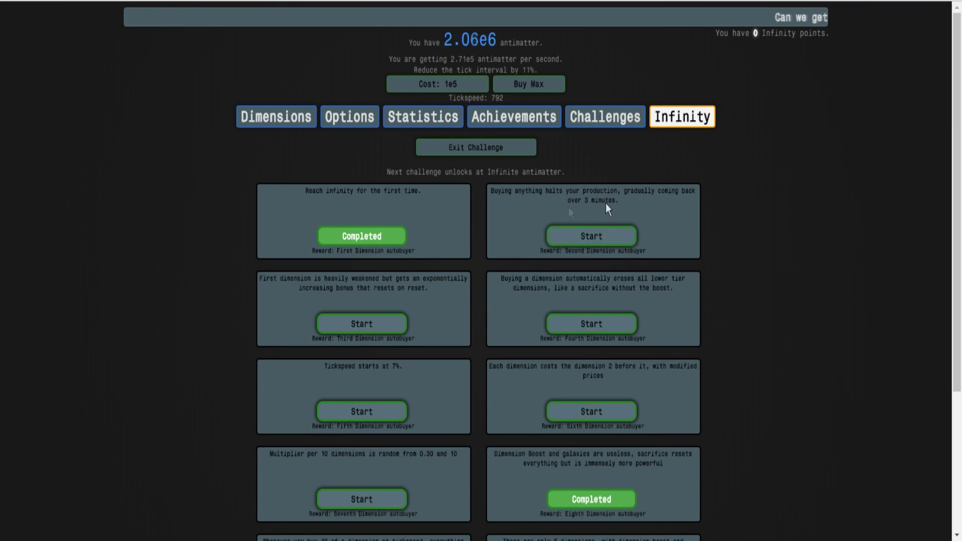
left_click(308, 122)
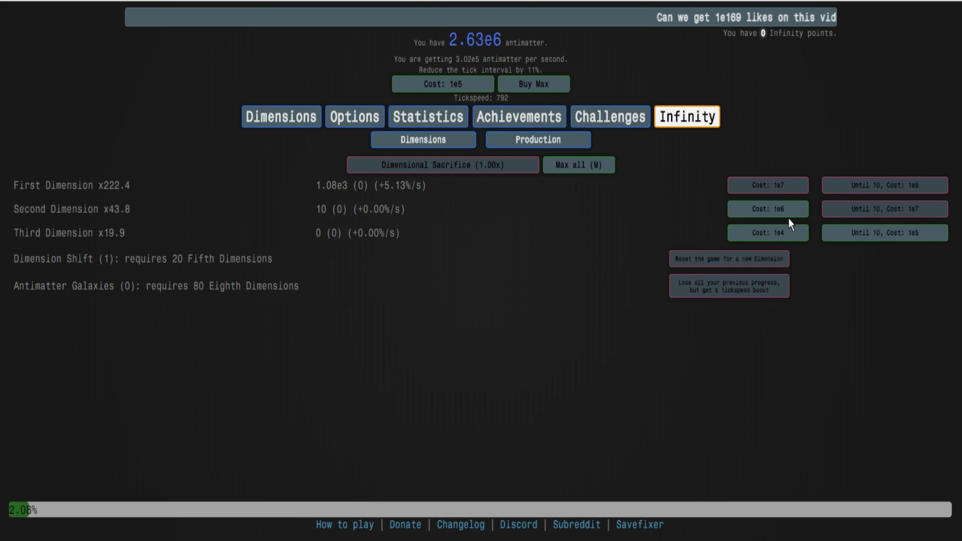
left_click(881, 226)
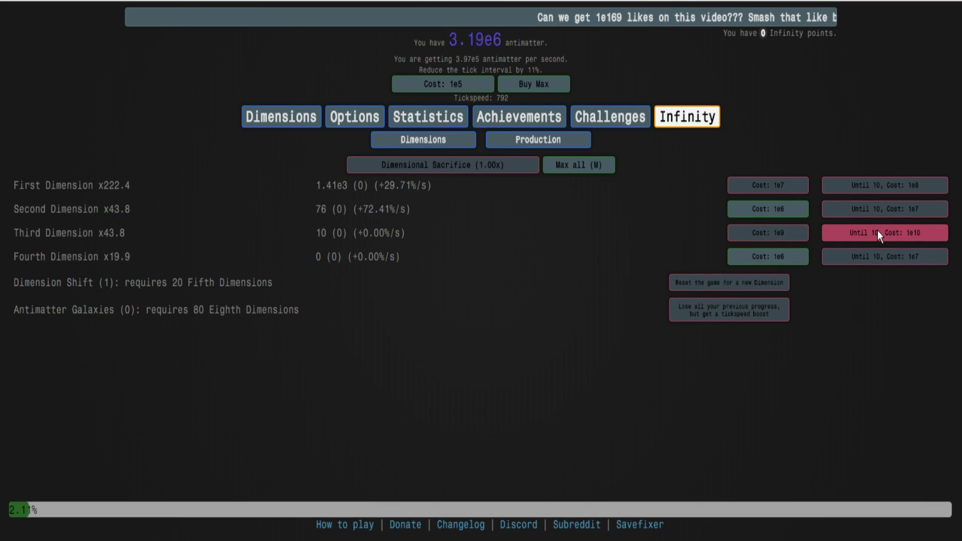
left_click(625, 122)
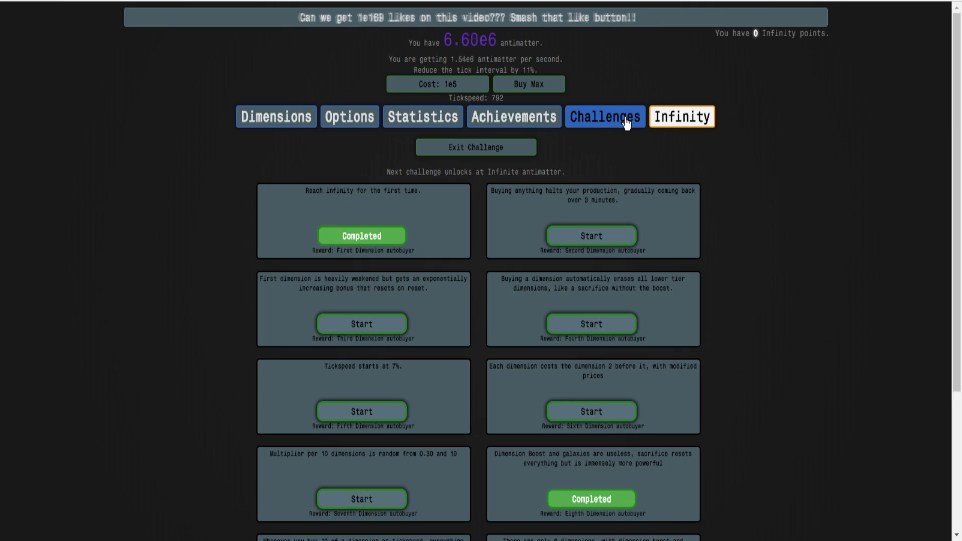
scroll(826, 233, "down", 5)
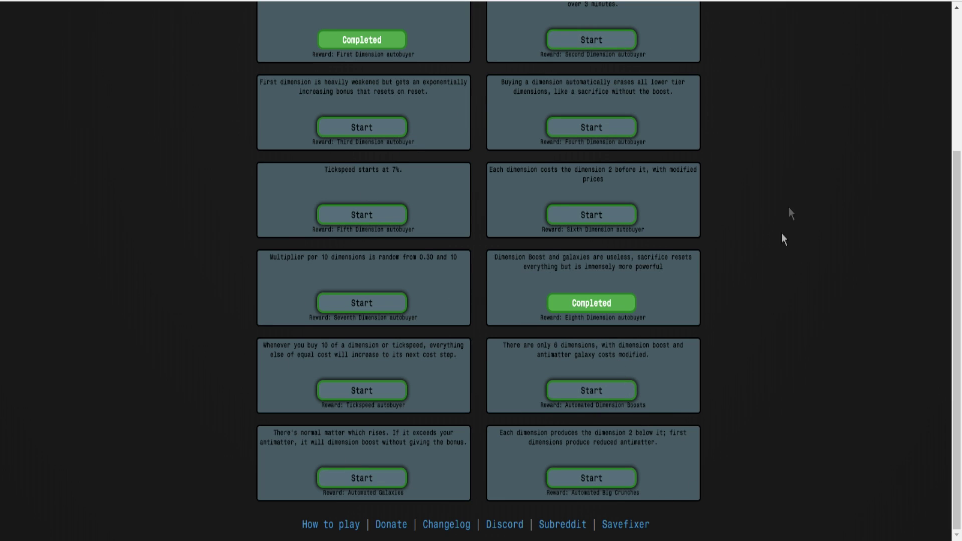
scroll(810, 241, "up", 5)
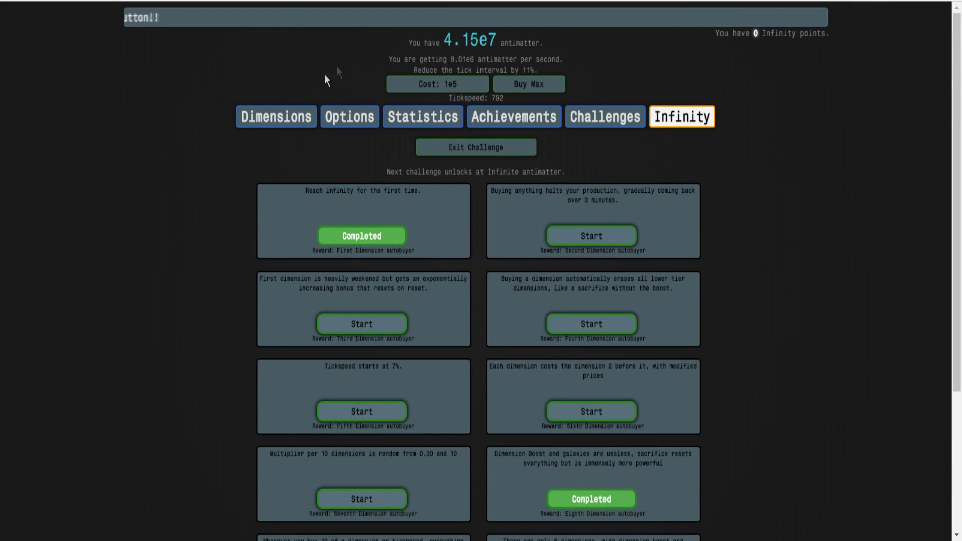
Bring Fourth and Second Dimensions to 10, buy a tickspeed upgrade and ten First Dimensions.
left_click(278, 119)
left_click(916, 256)
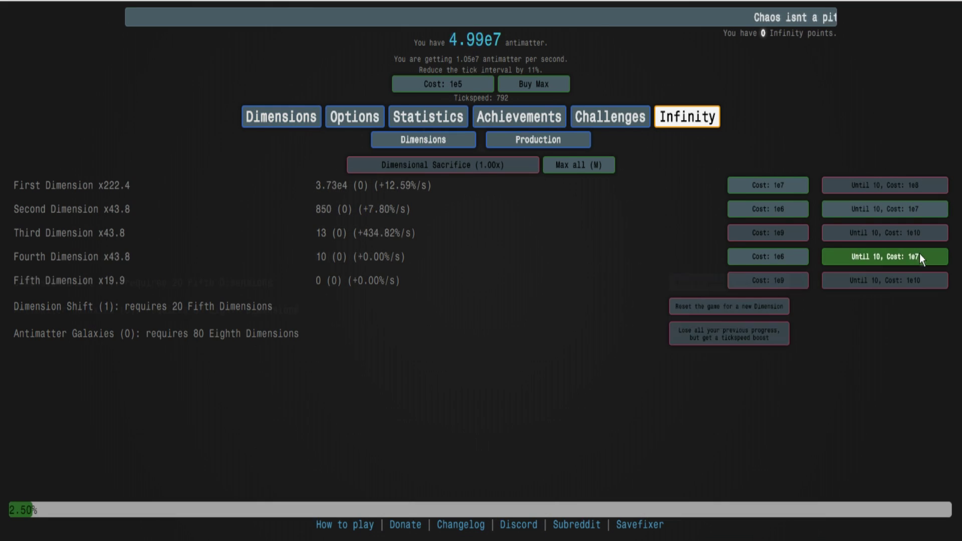
left_click(916, 216)
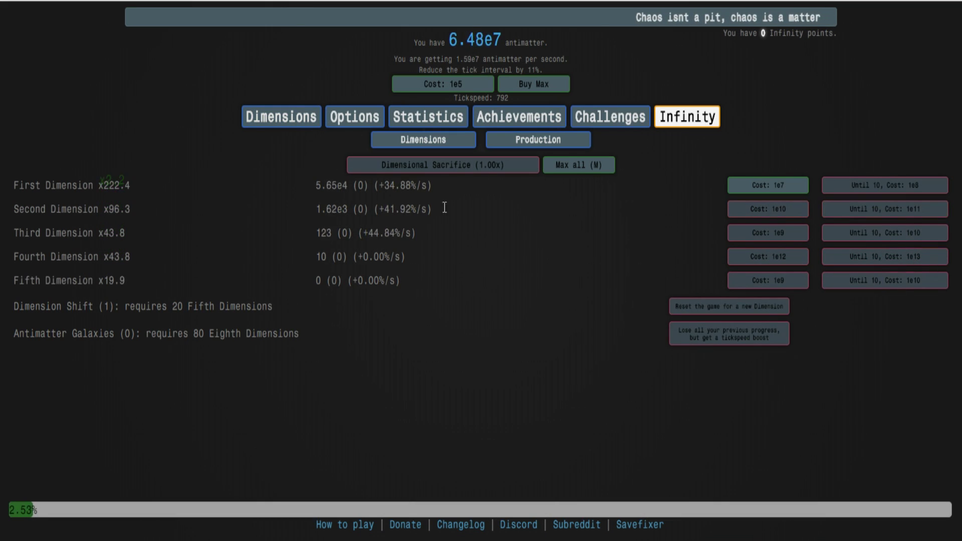
left_click(575, 166)
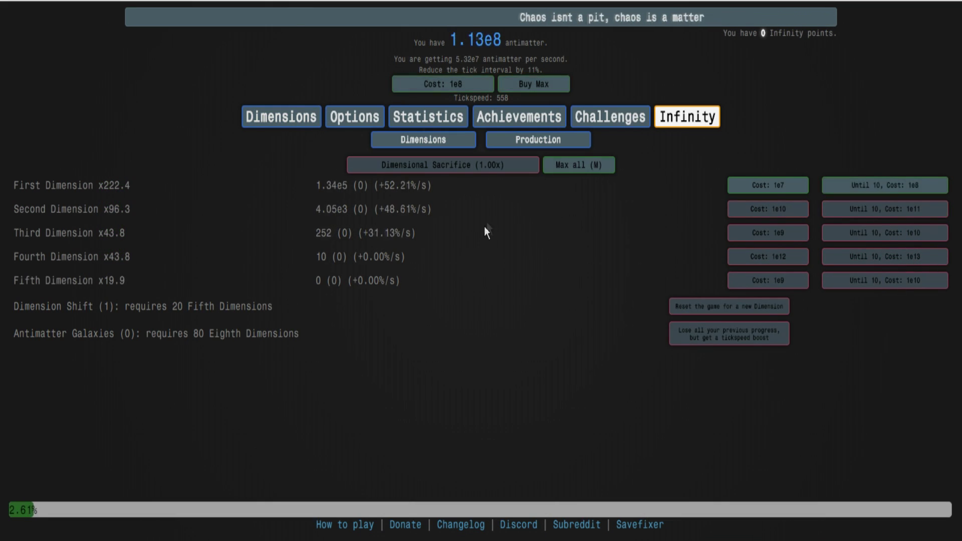
key("1")
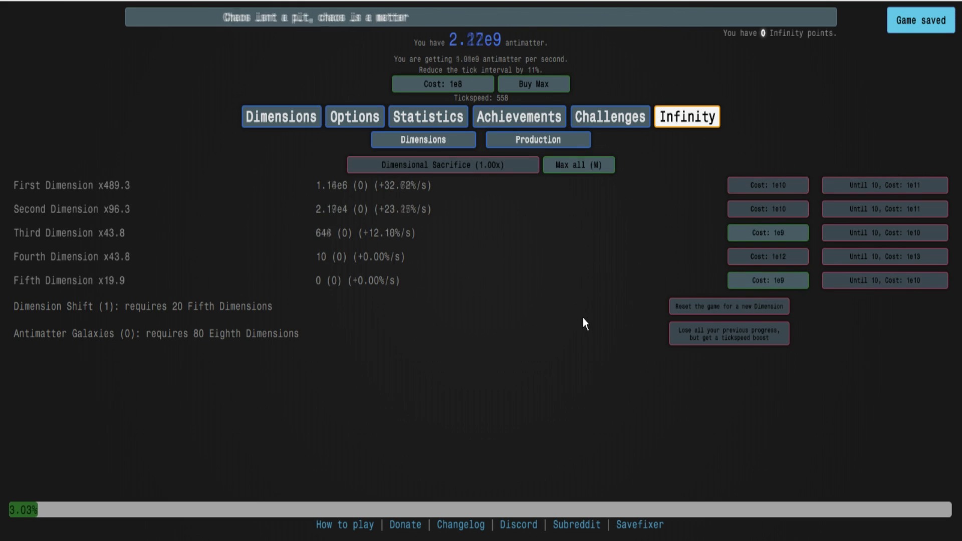
left_click(631, 120)
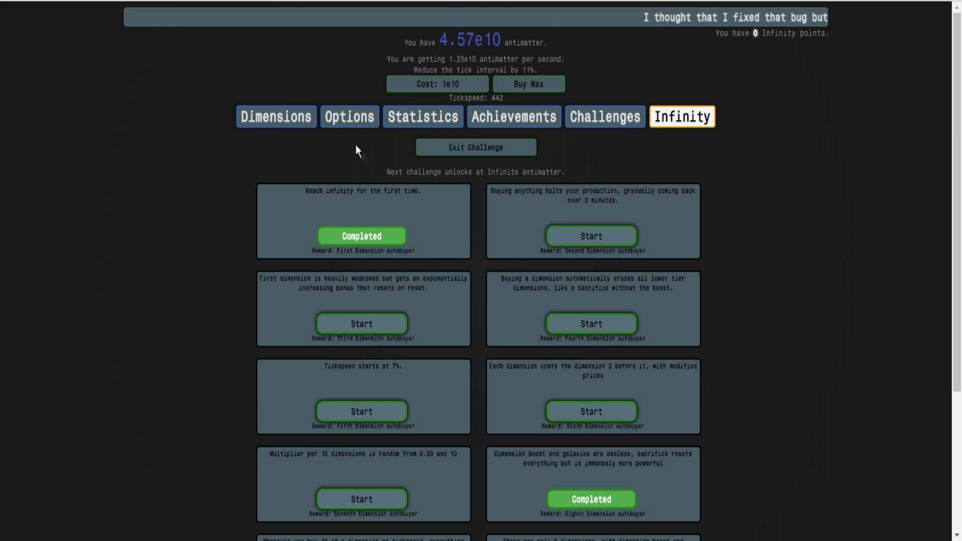
Max all and bring First, Second and Fourth Dimensions to 10, adding tickspeed upgrades.
left_click(293, 119)
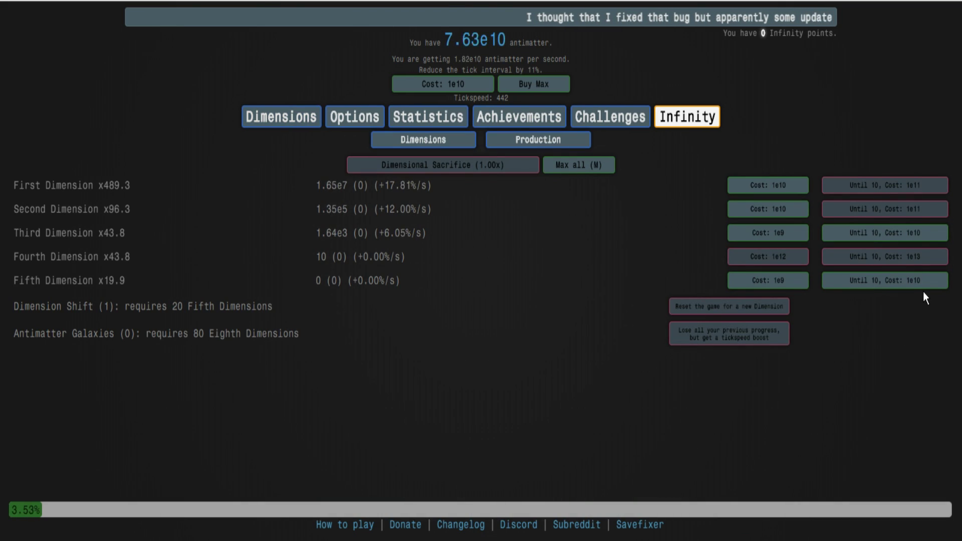
key("m")
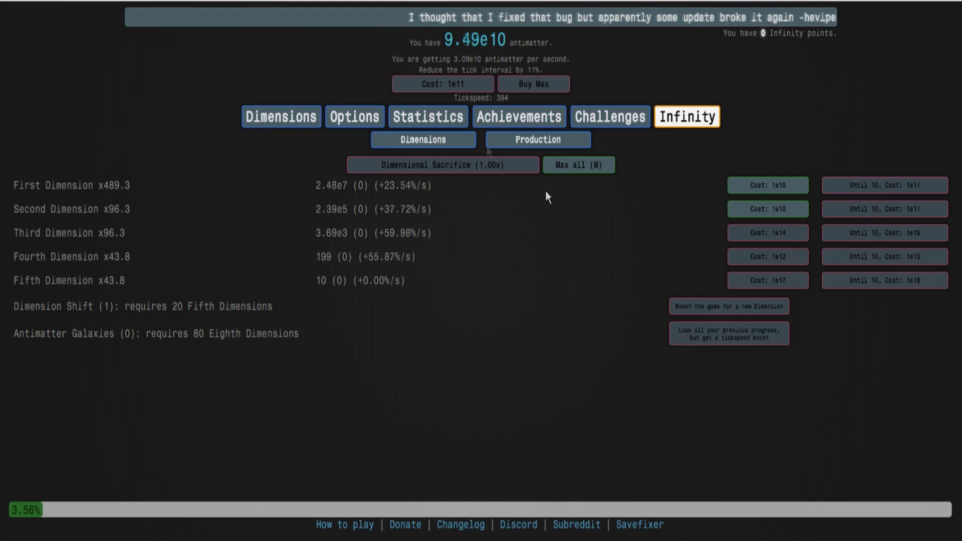
key("1")
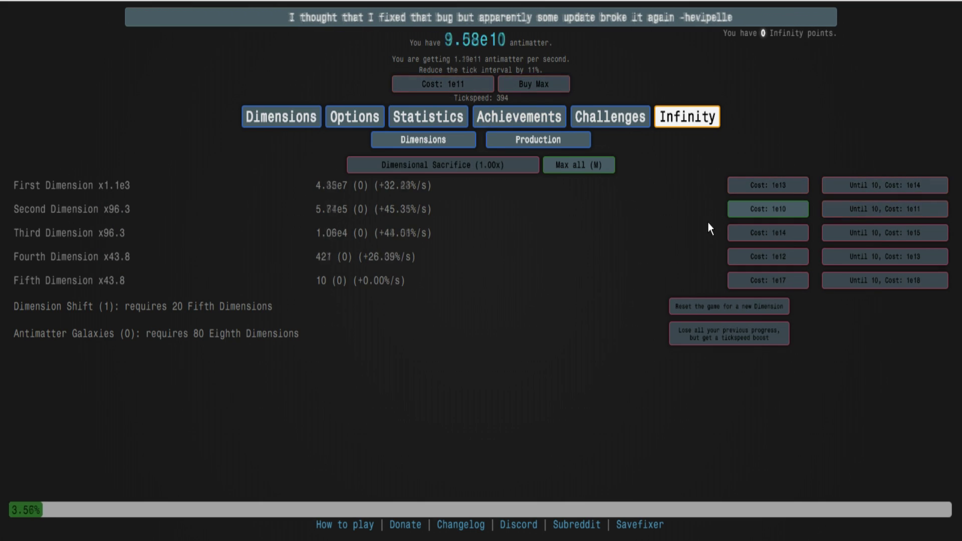
left_click(560, 85)
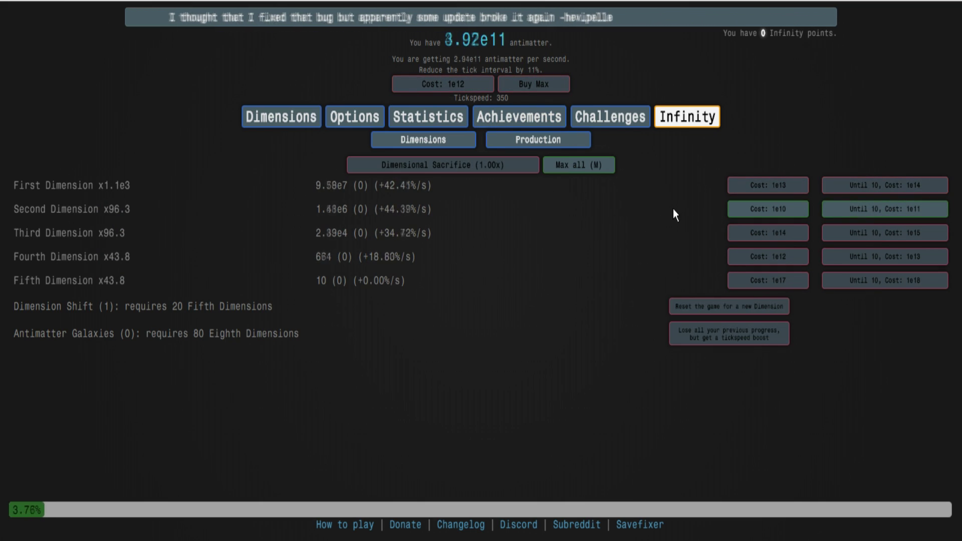
key("2")
key("t")
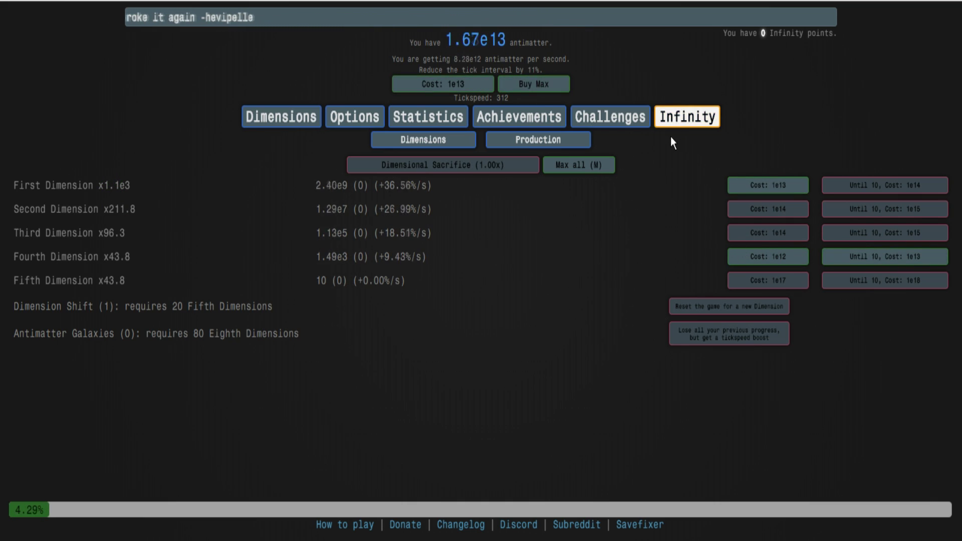
key("4")
key("t")
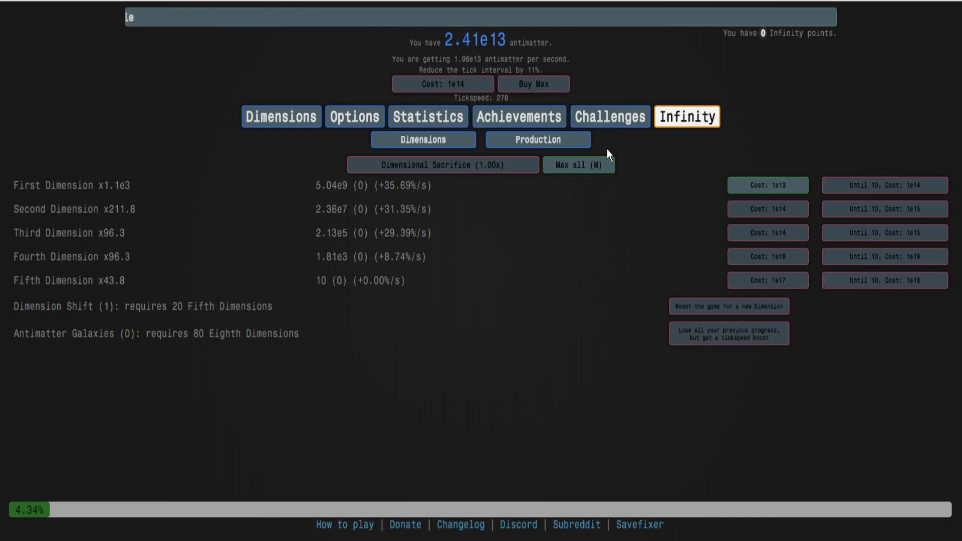
left_click(637, 125)
scroll(658, 277, "down", 3)
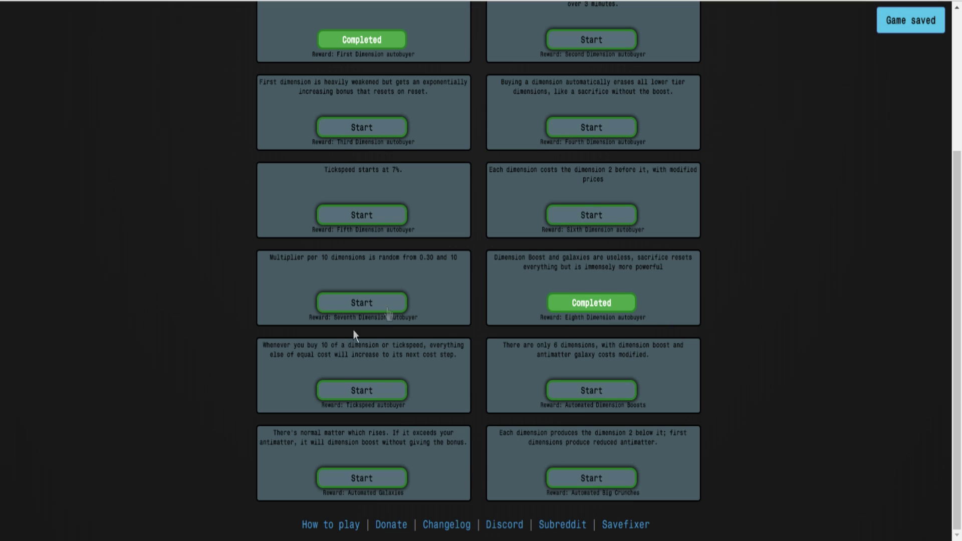
scroll(673, 219, "up", 3)
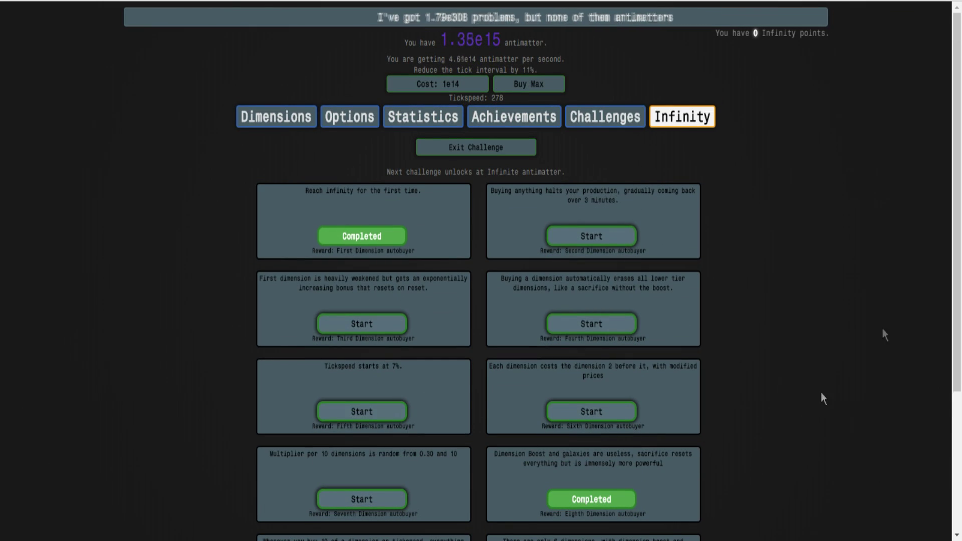
scroll(881, 328, "down", 3)
scroll(760, 263, "up", 3)
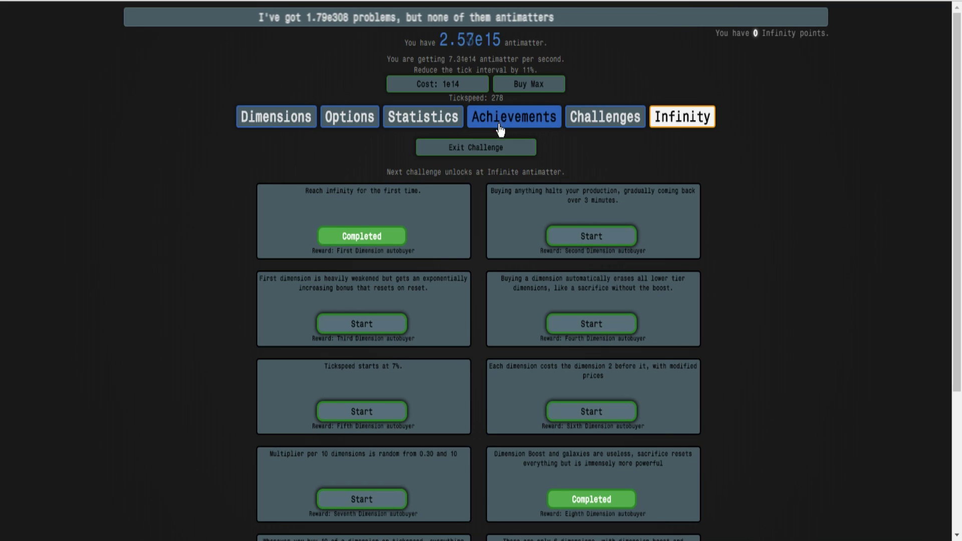
scroll(458, 173, "down", 3)
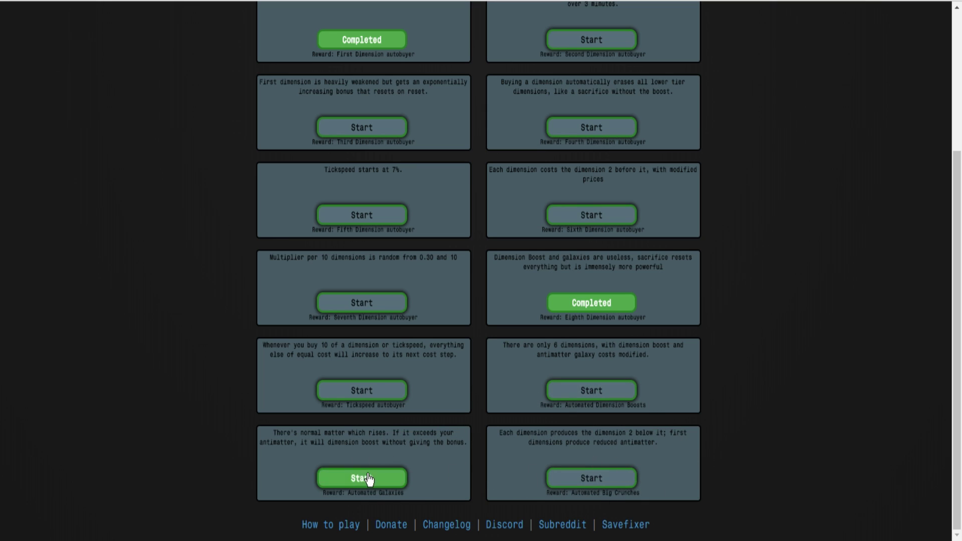
scroll(345, 338, "up", 3)
Max all twice for ten more First Dimensions and buy another tickspeed upgrade.
left_click(285, 114)
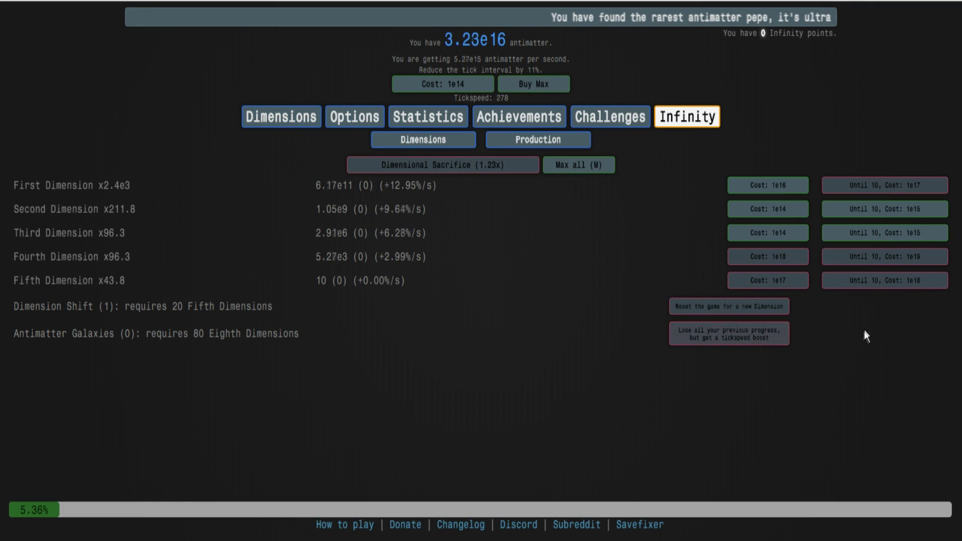
key("m")
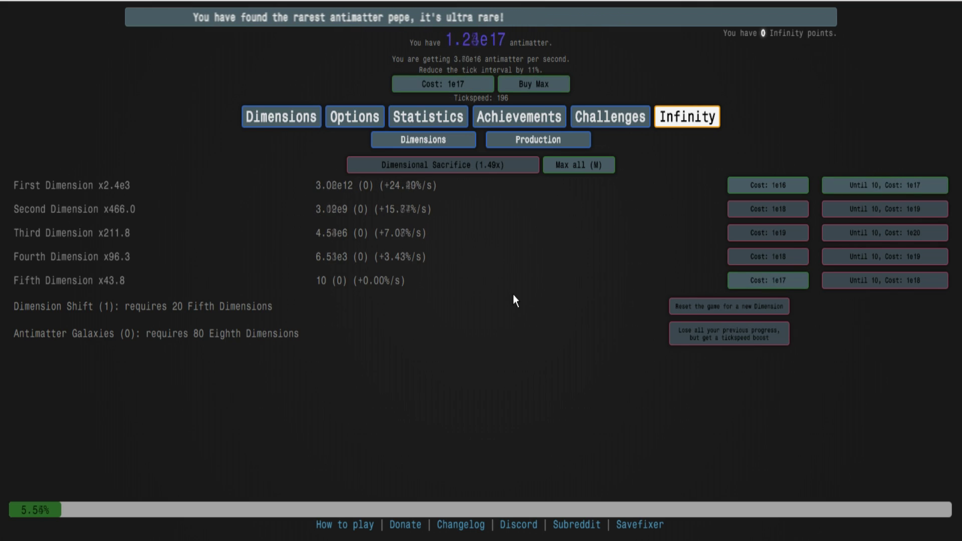
key("m")
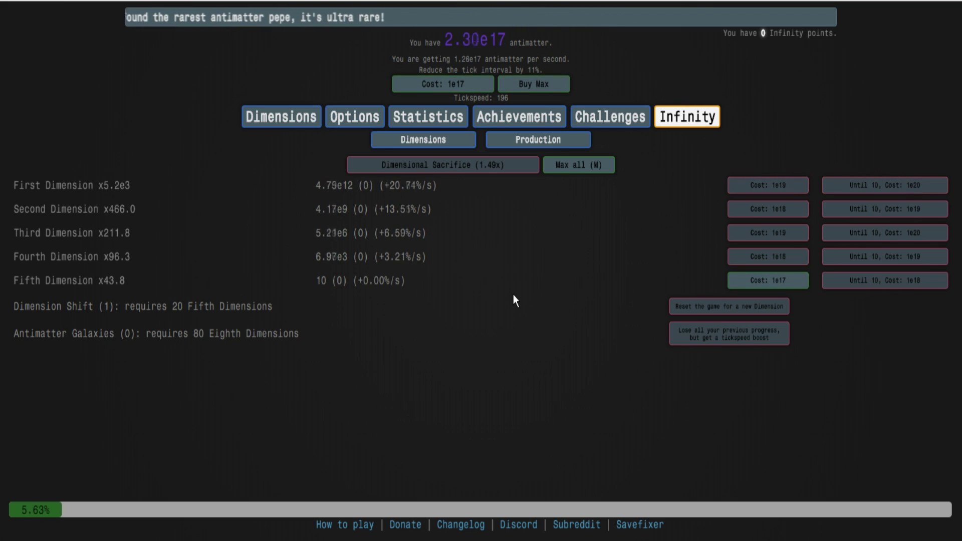
key("t")
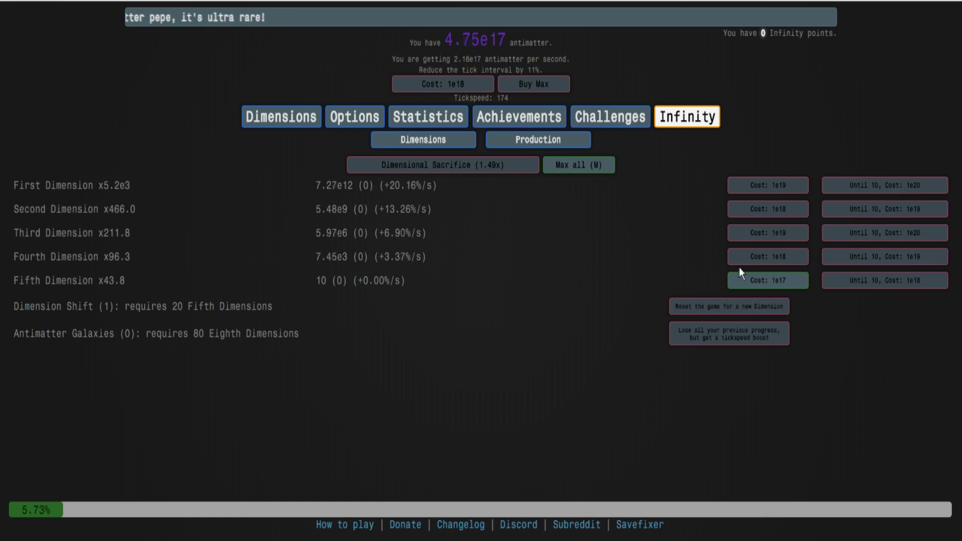
Buy Fifth Dimensions up to 20 and perform the second Dimension Shift.
left_click(768, 280)
left_click(770, 281)
triple_click(769, 282)
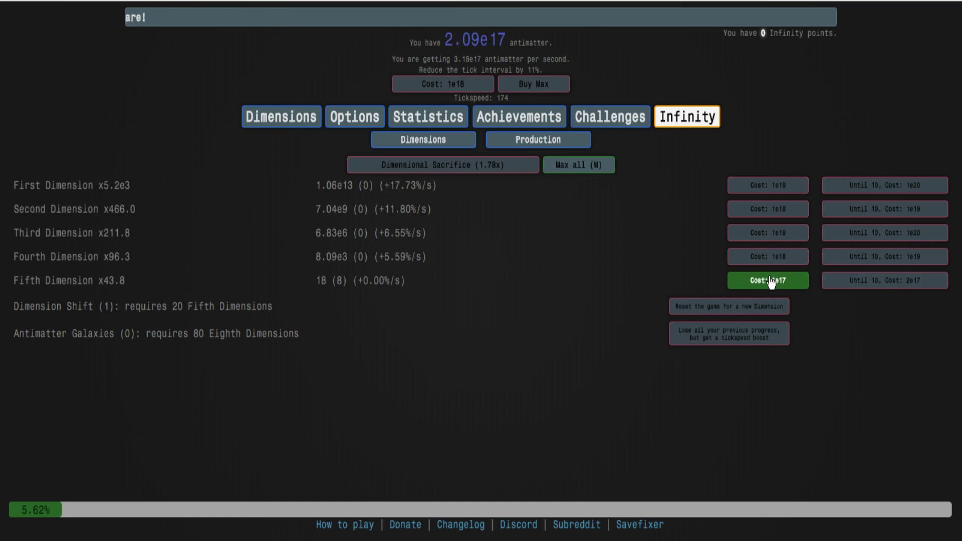
double_click(769, 281)
left_click(772, 306)
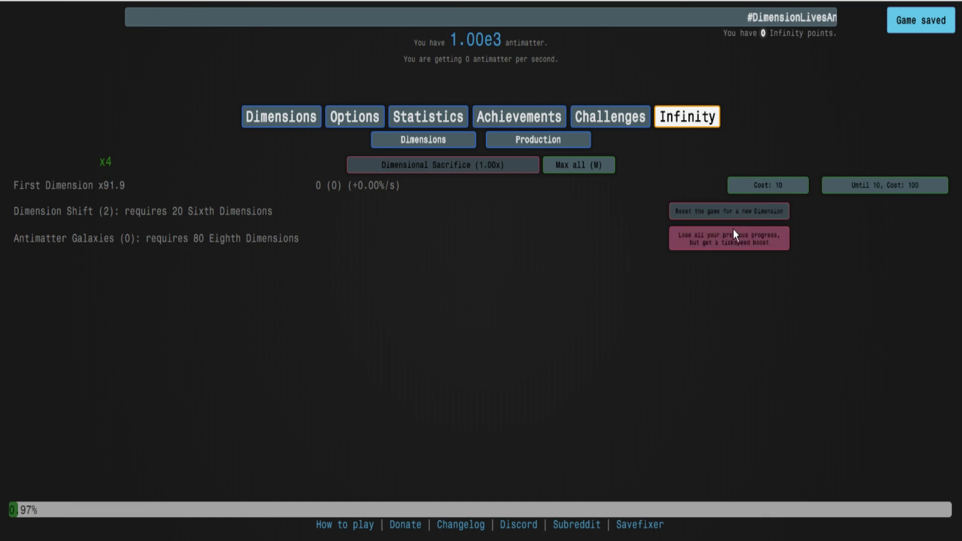